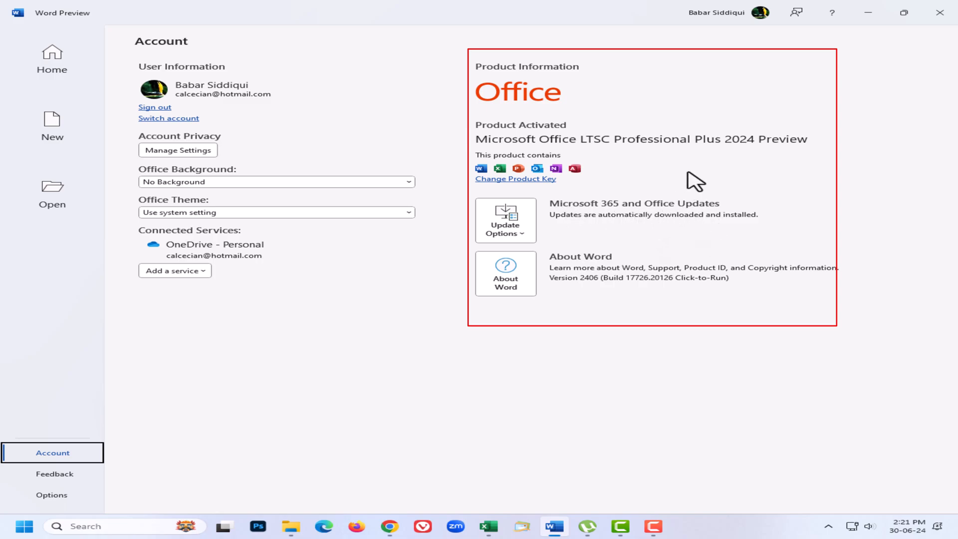
# Close Word and search the web in Chrome for the office deployment tool
pyautogui.click(942, 14)
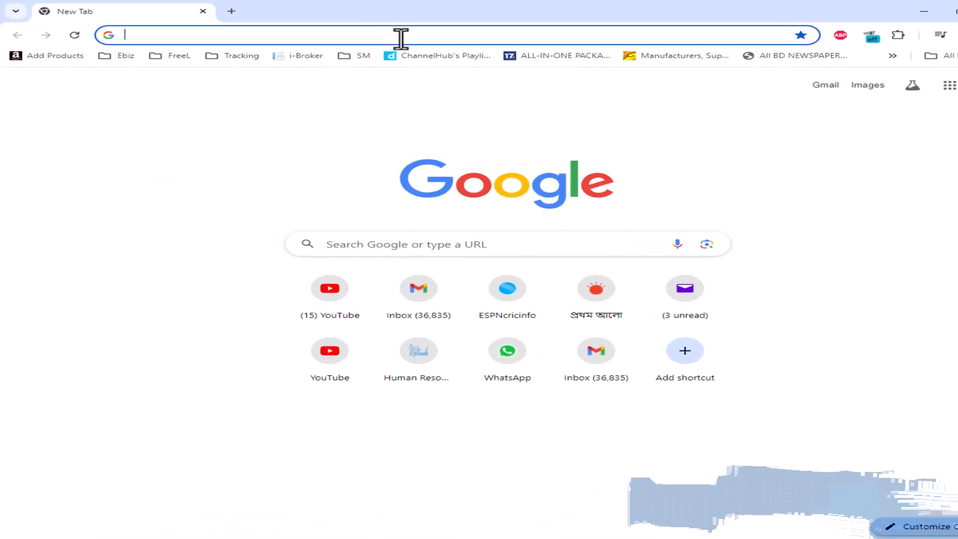
pyautogui.click(387, 32)
pyautogui.write('o')
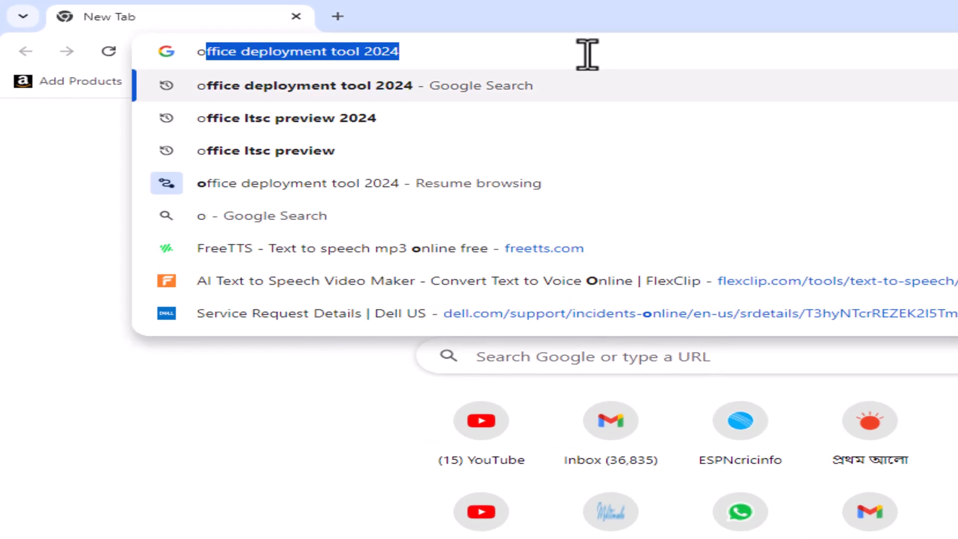
pyautogui.write('ffice')
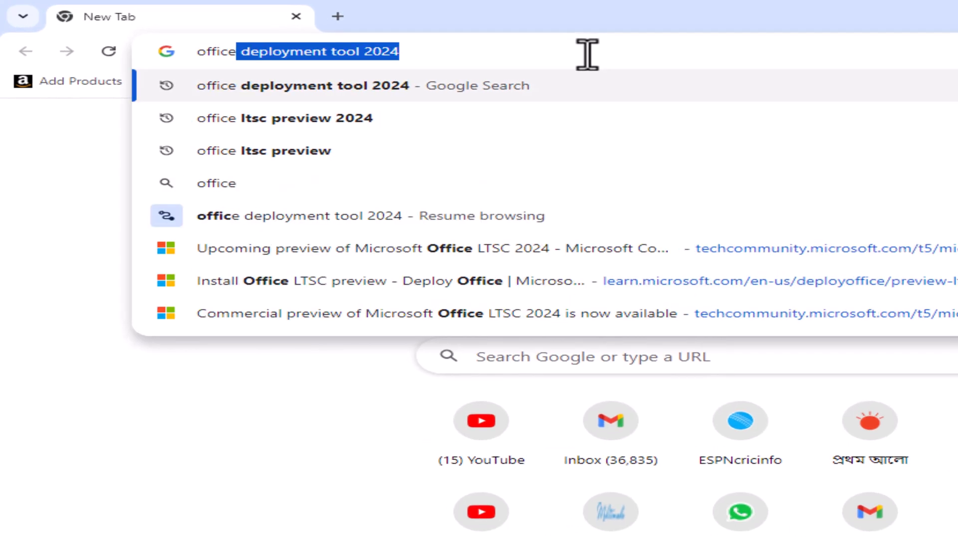
pyautogui.write(' deployment tool')
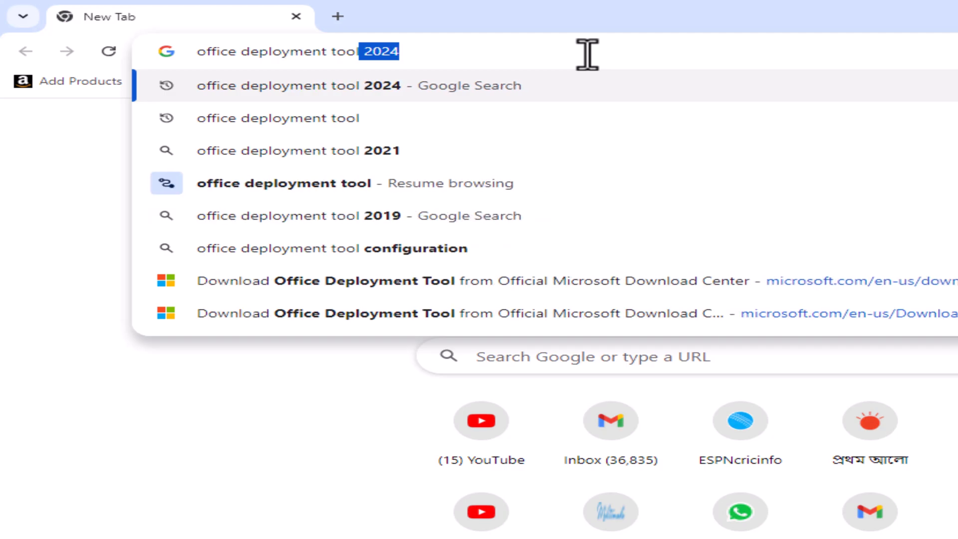
pyautogui.press('Return')
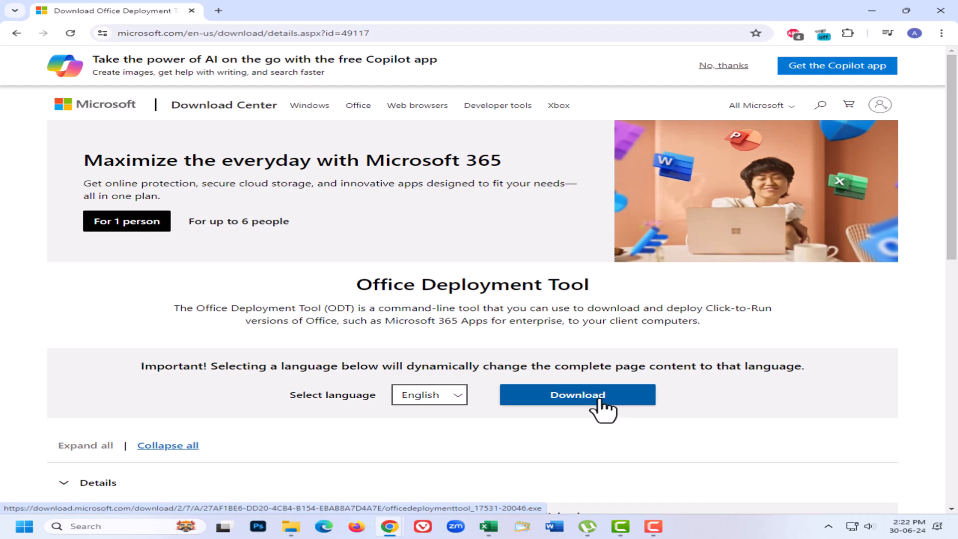
# Download the English Office Deployment Tool and show the downloaded file in its folder
pyautogui.click(631, 398)
pyautogui.click(888, 35)
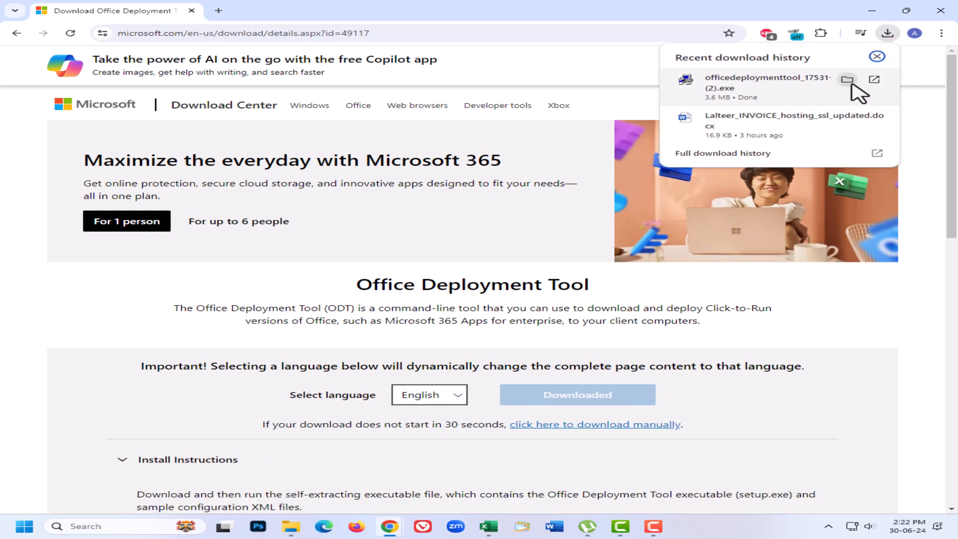
pyautogui.click(847, 79)
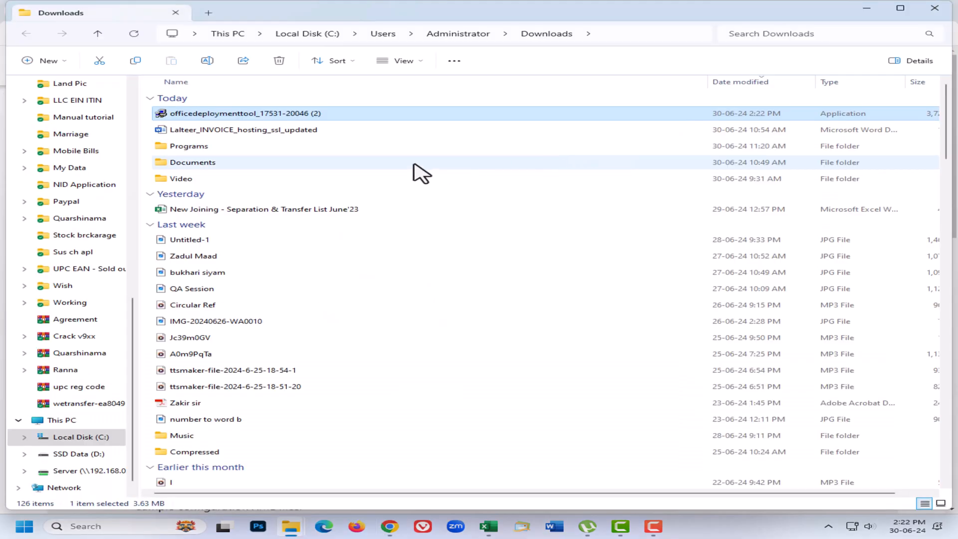
# Run the downloaded deployment tool, accepting the license terms, and extract its files into a new folder named Office 2024 on SSD Data (D:)
pyautogui.doubleClick(287, 116)
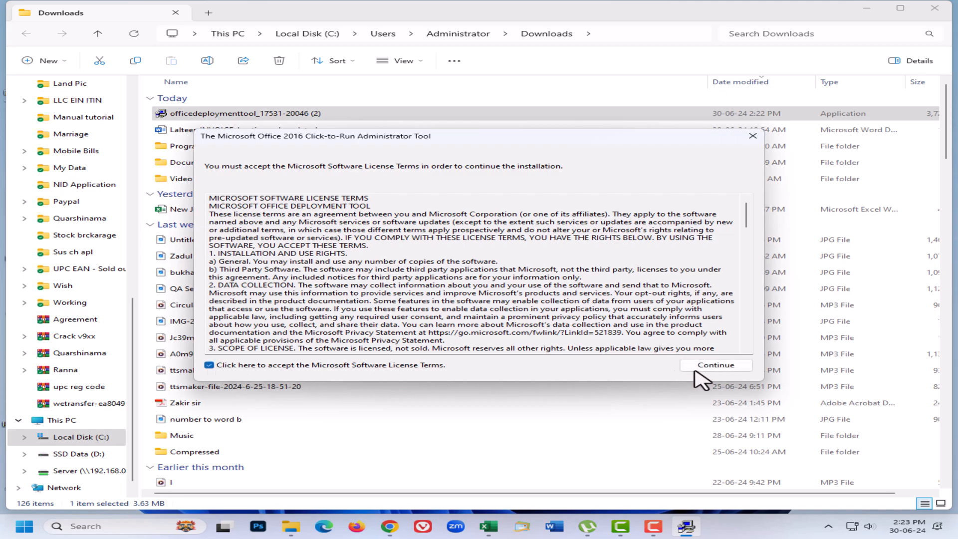
pyautogui.click(713, 370)
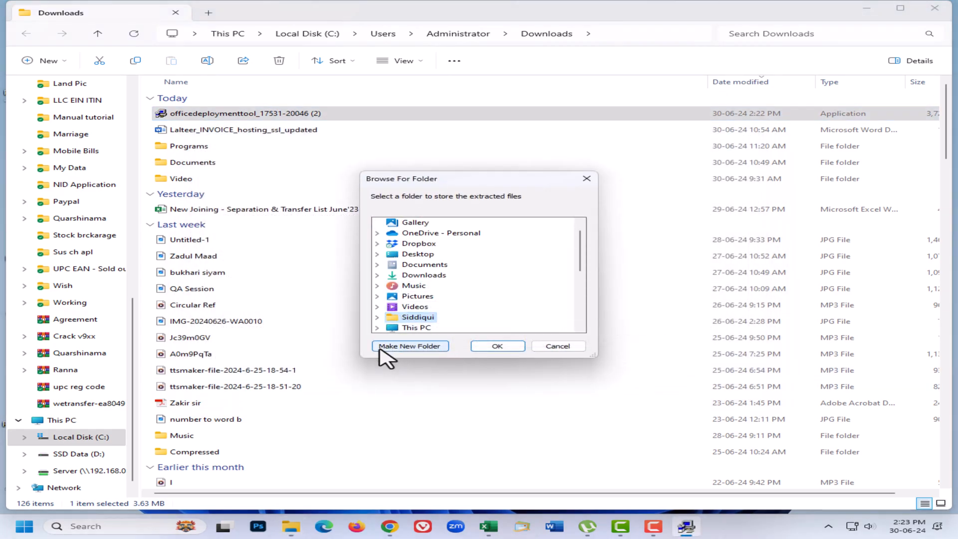
pyautogui.scroll(-1, 382, 314)
pyautogui.click(377, 308)
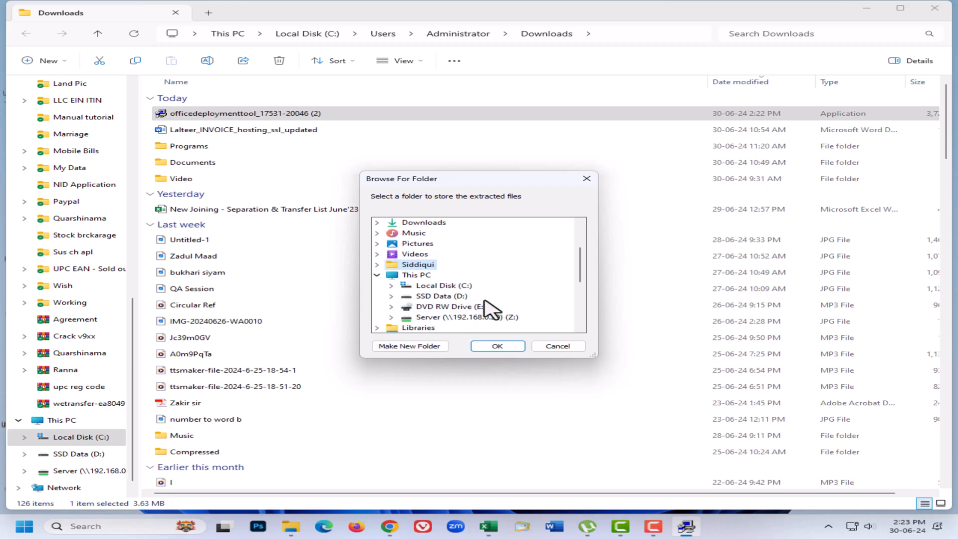
pyautogui.click(455, 298)
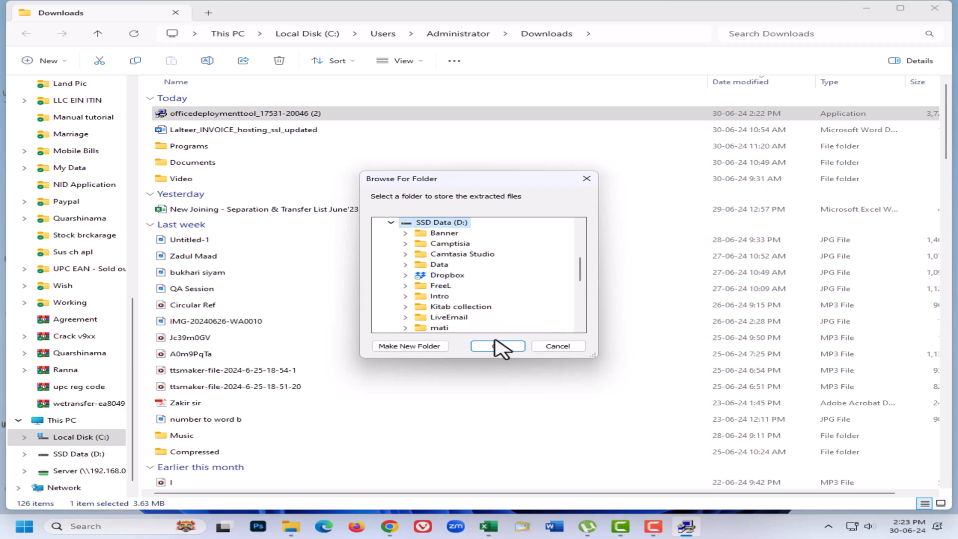
pyautogui.click(409, 347)
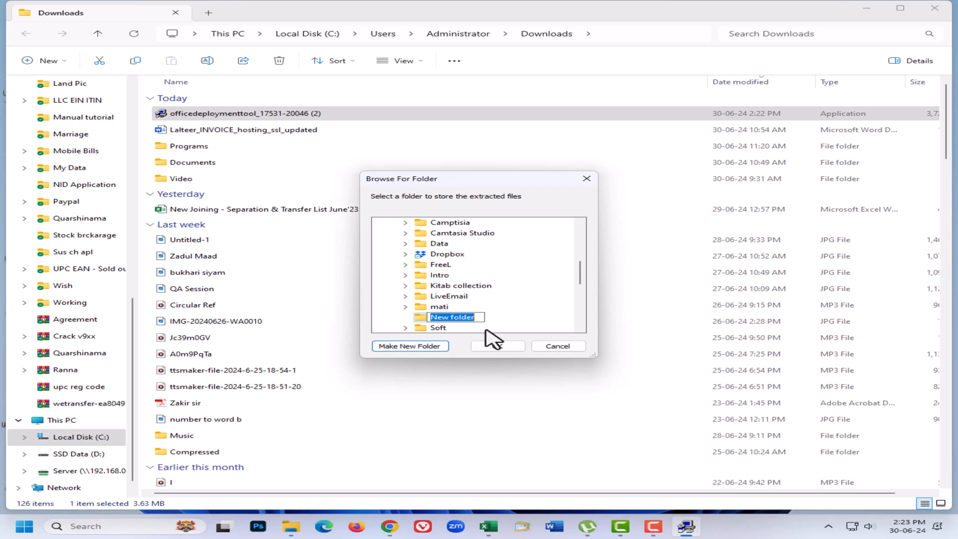
pyautogui.write('Office 2024')
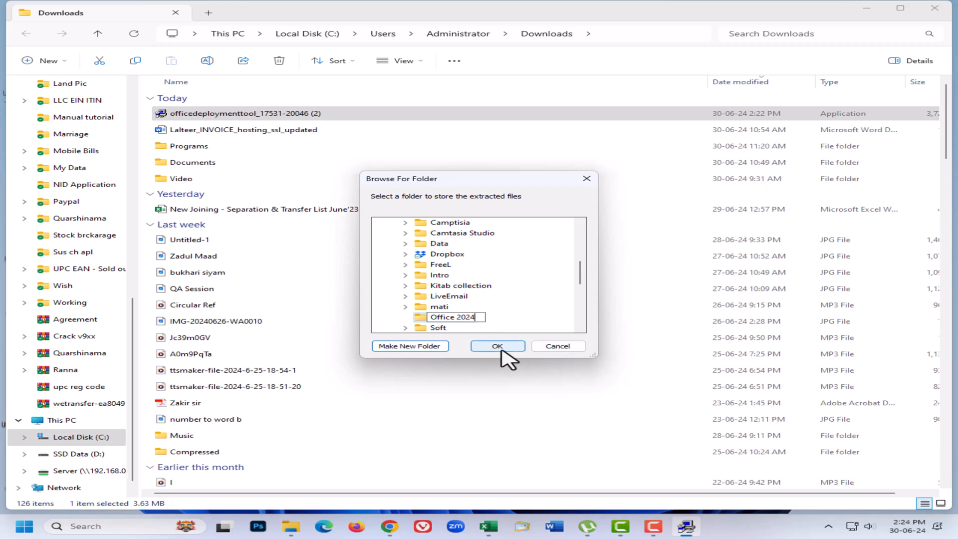
pyautogui.click(502, 348)
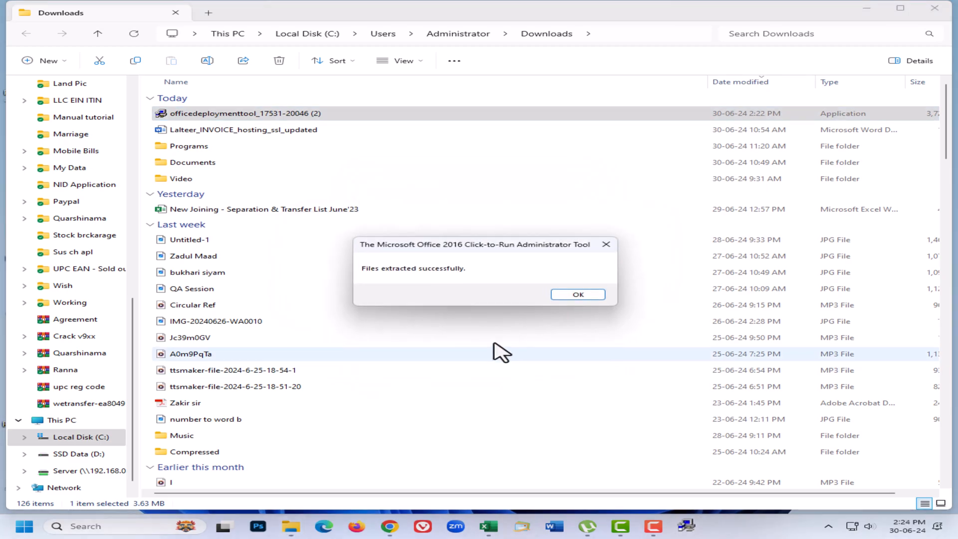
pyautogui.click(578, 295)
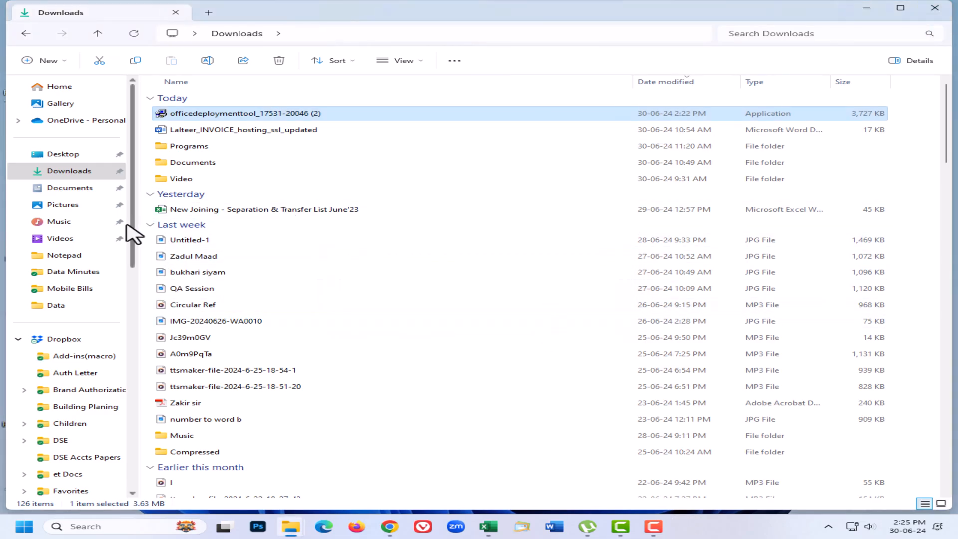
# Open the Office 2024 folder on the SSD Data (D:) drive in File Explorer
pyautogui.moveTo(132, 227); pyautogui.dragTo(169, 454)
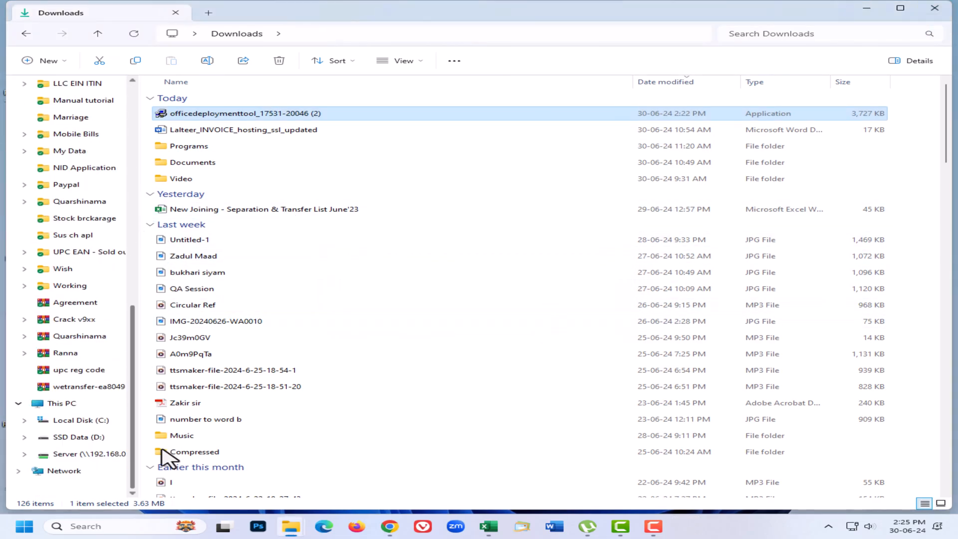
pyautogui.click(76, 439)
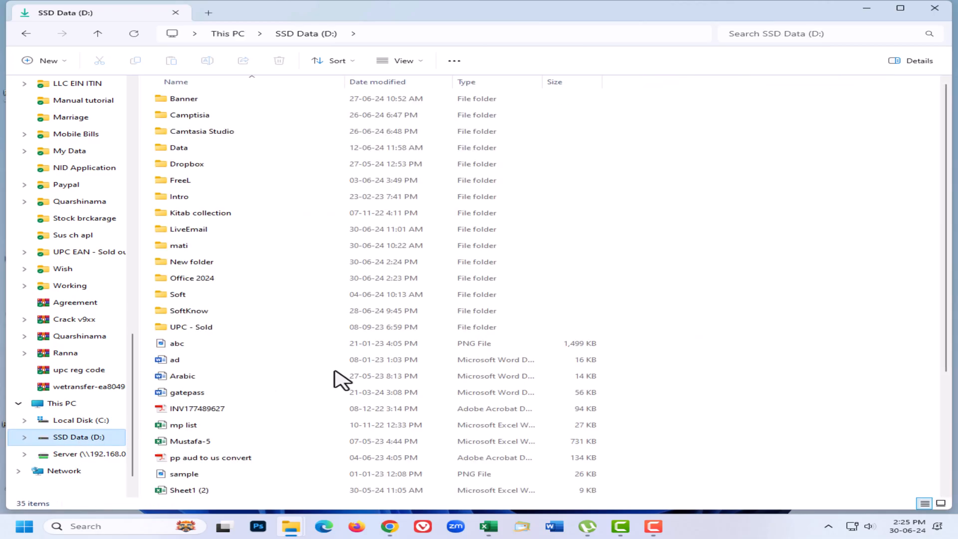
pyautogui.doubleClick(195, 281)
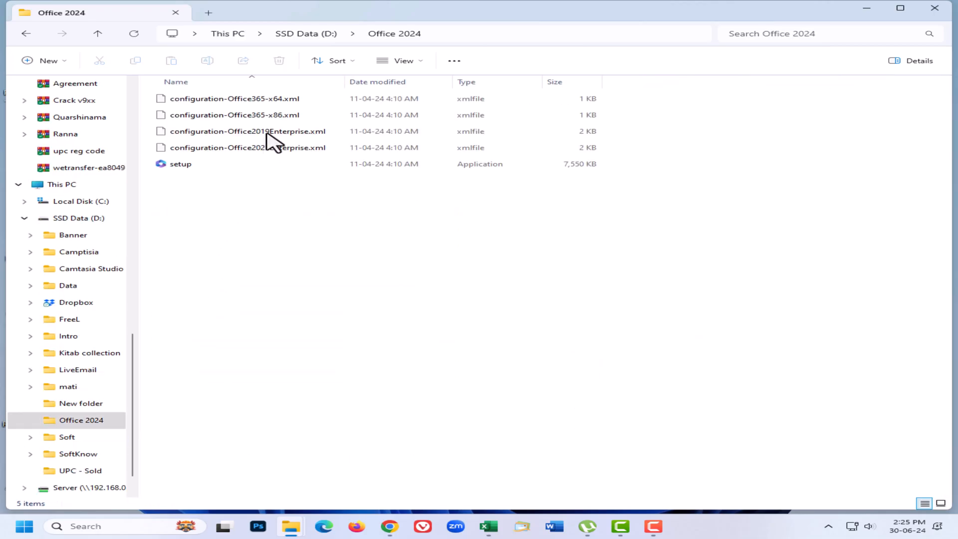
# Delete the Office365-x64, Office365-x86 and Office2019Enterprise configuration XML files from the Office 2024 folder
pyautogui.click(285, 108)
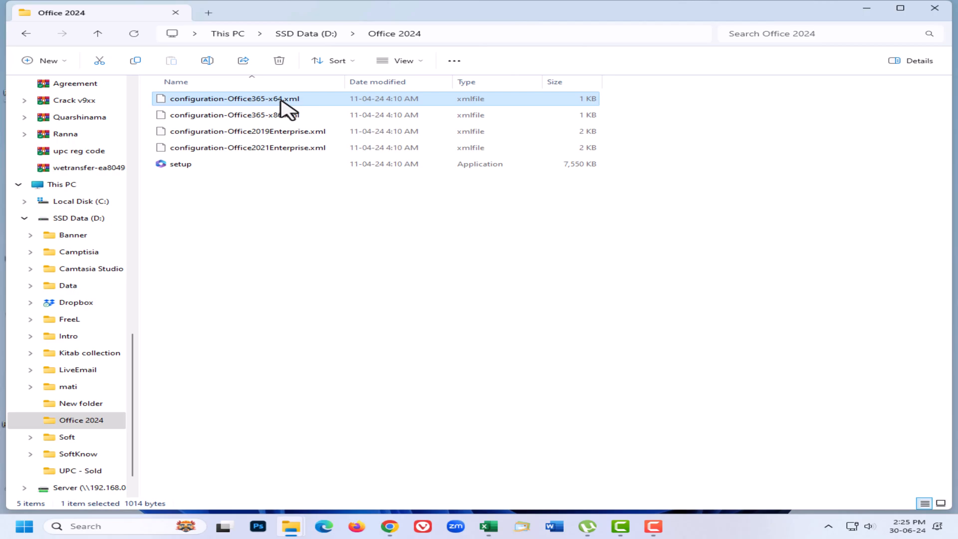
pyautogui.hotkey('shift', 'Down')
pyautogui.hotkey('shift', 'Down')
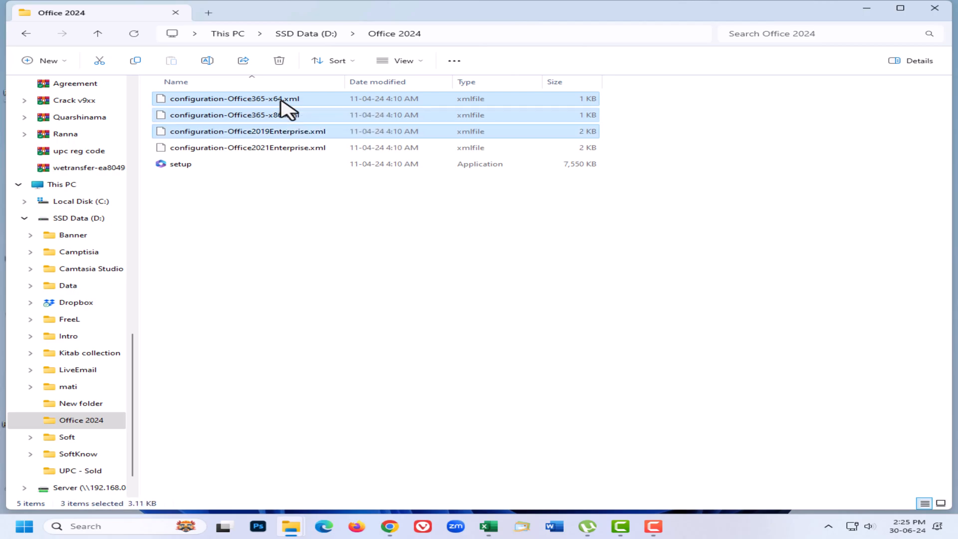
pyautogui.press('Delete')
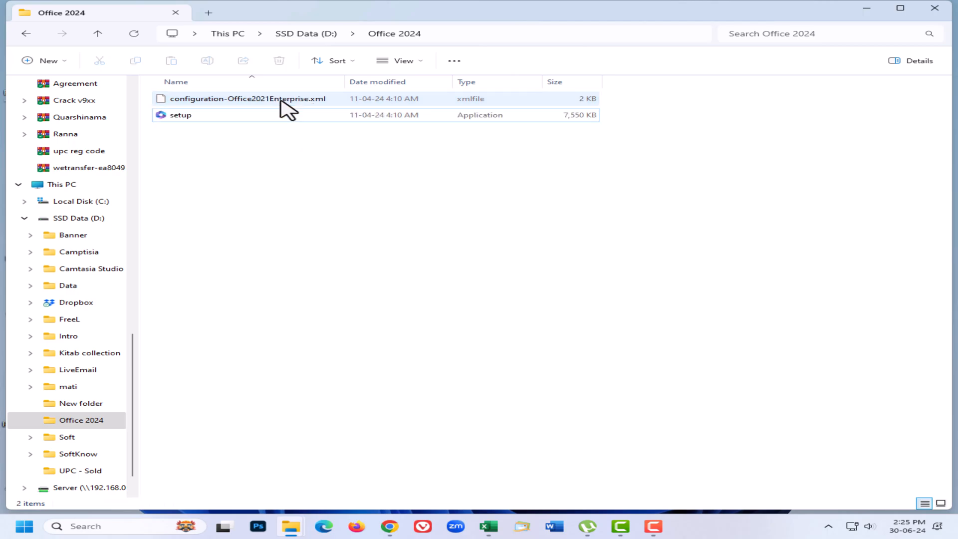
# Rename configuration-Office2021Enterprise.xml to configuration.xml
pyautogui.rightClick(282, 100)
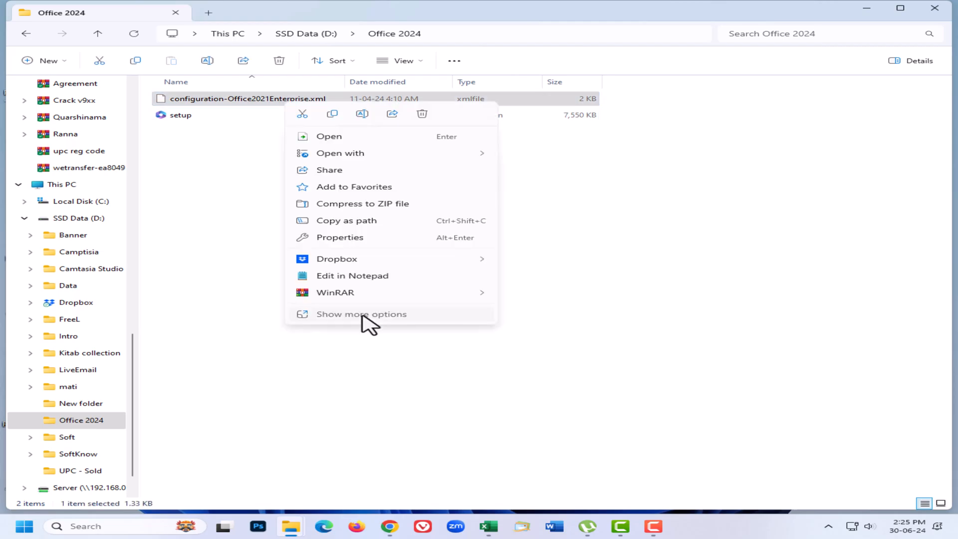
pyautogui.click(368, 322)
pyautogui.click(334, 328)
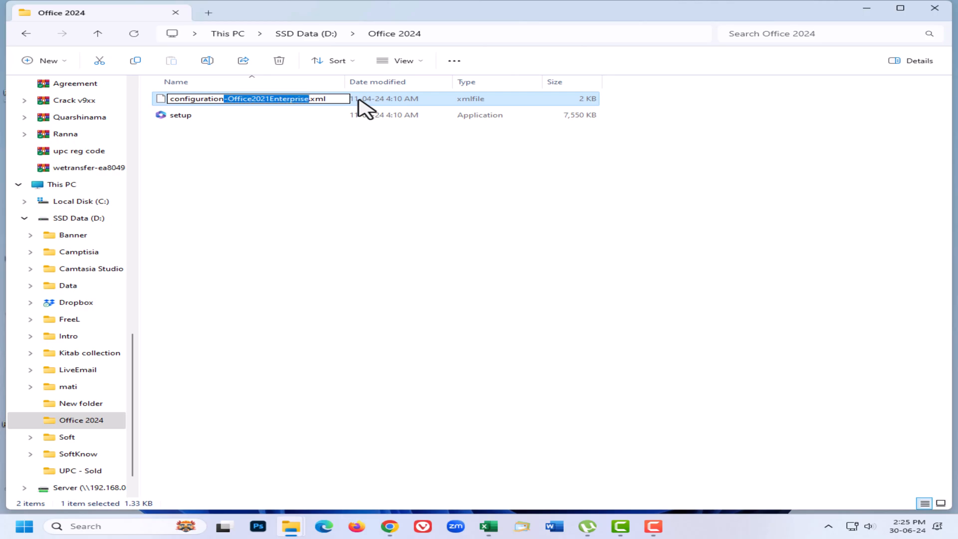
pyautogui.press('BackSpace')
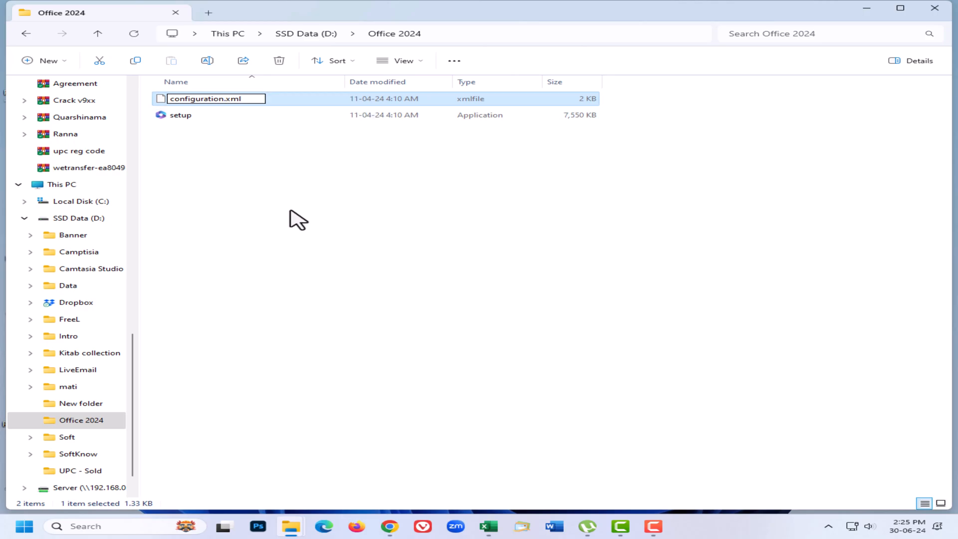
pyautogui.click(294, 218)
pyautogui.click(232, 102)
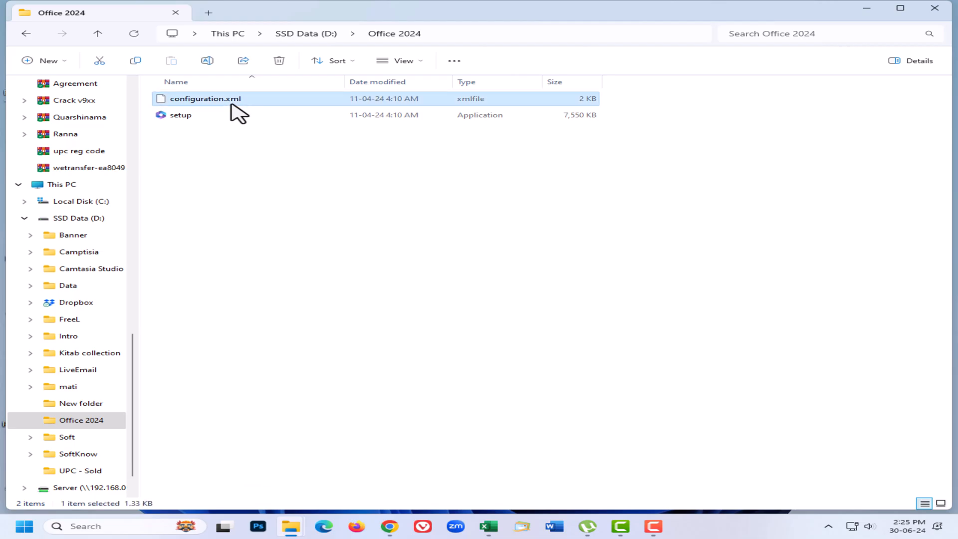
# Minimize File Explorer and search the web in Chrome for "install office ltsc preview 2024"
pyautogui.click(869, 9)
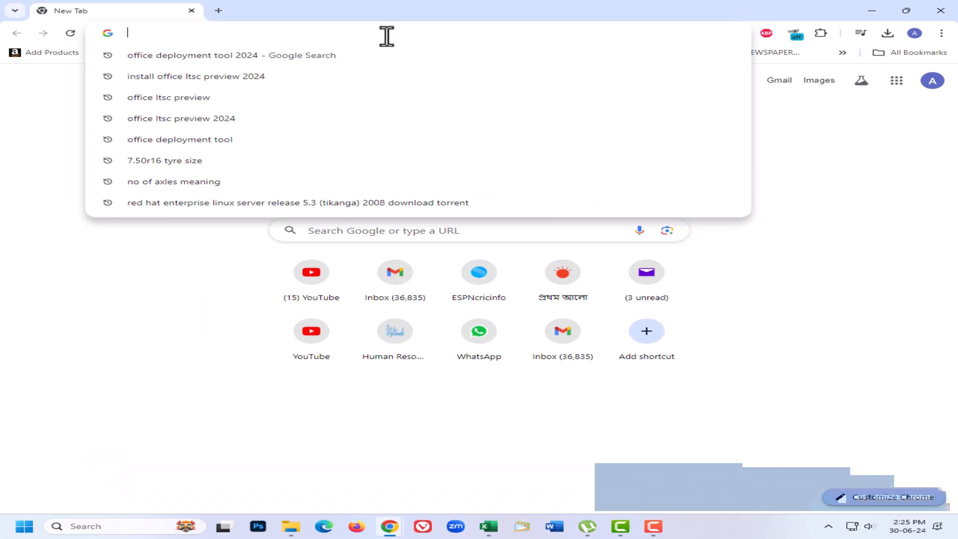
pyautogui.write('office')
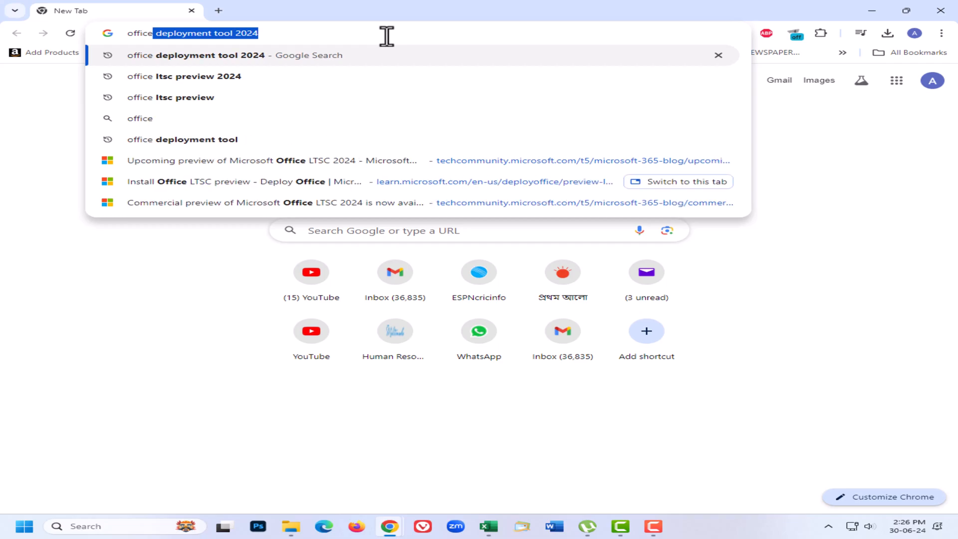
pyautogui.hotkey('ctrl', 'a')
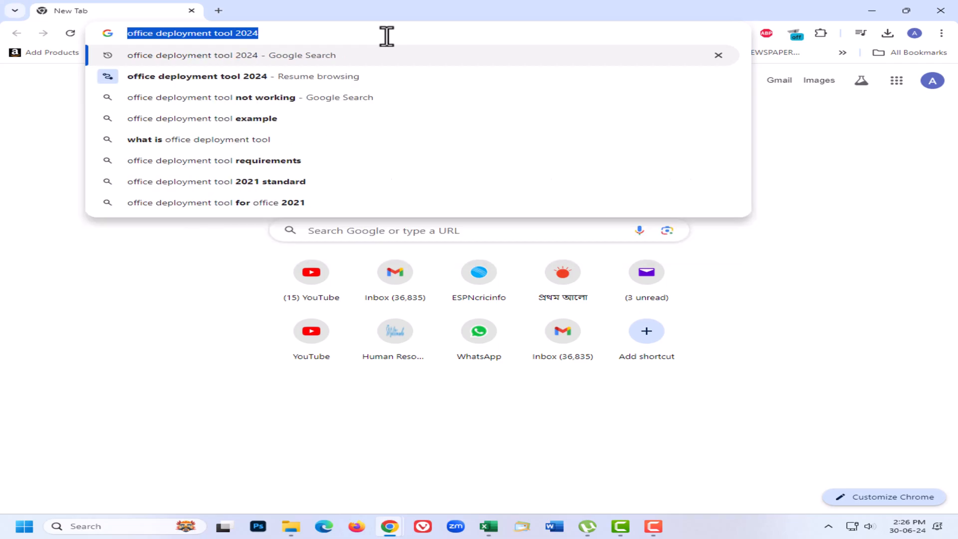
pyautogui.write('install office ltsc preview 2')
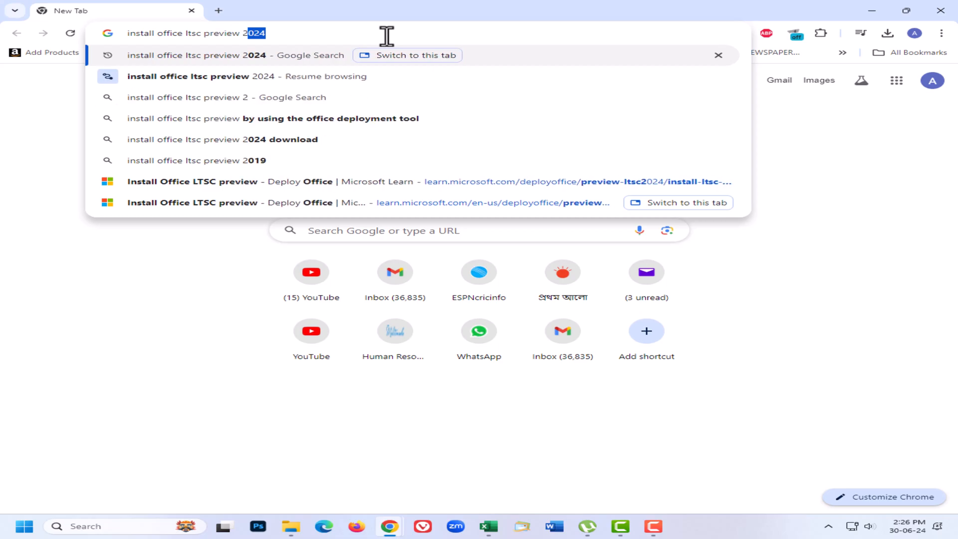
pyautogui.write('024')
pyautogui.press('Return')
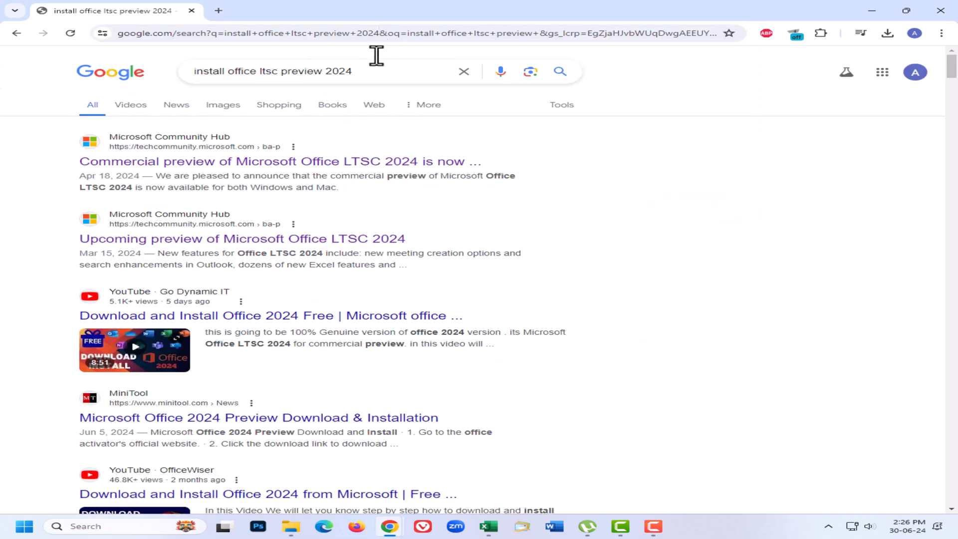
# Open Microsoft's article on the Office LTSC 2024 commercial preview and follow its link to the Install Office LTSC Preview instructions
pyautogui.click(319, 164)
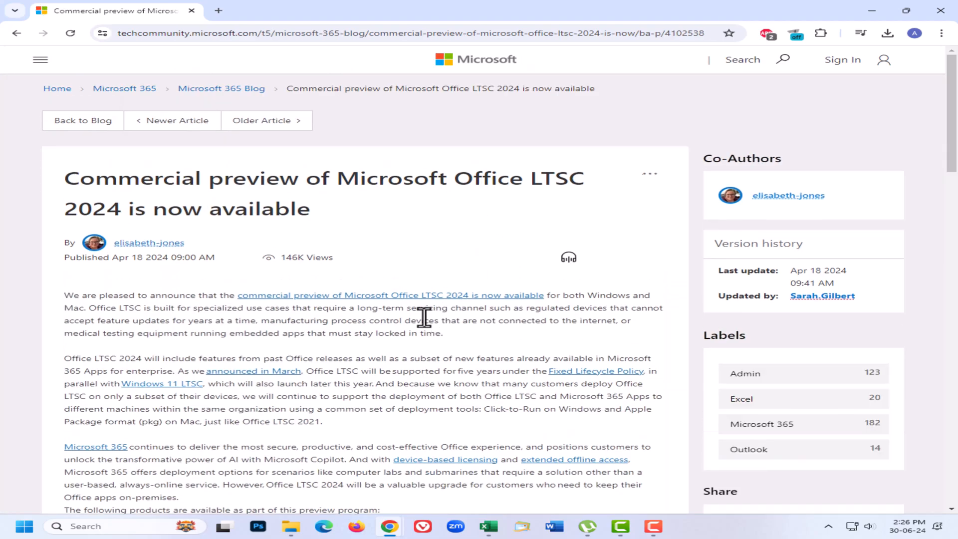
pyautogui.scroll(-5, 348, 273)
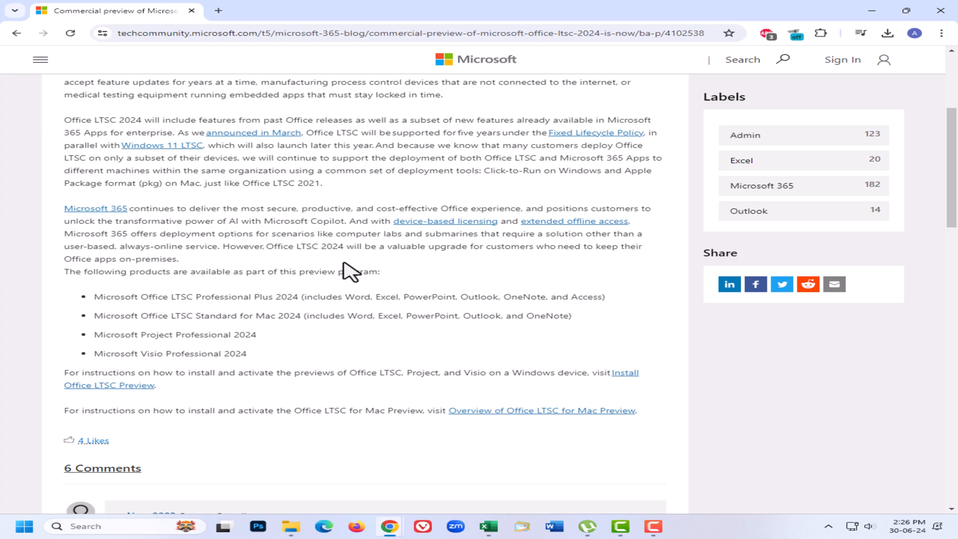
pyautogui.scroll(-4, 348, 273)
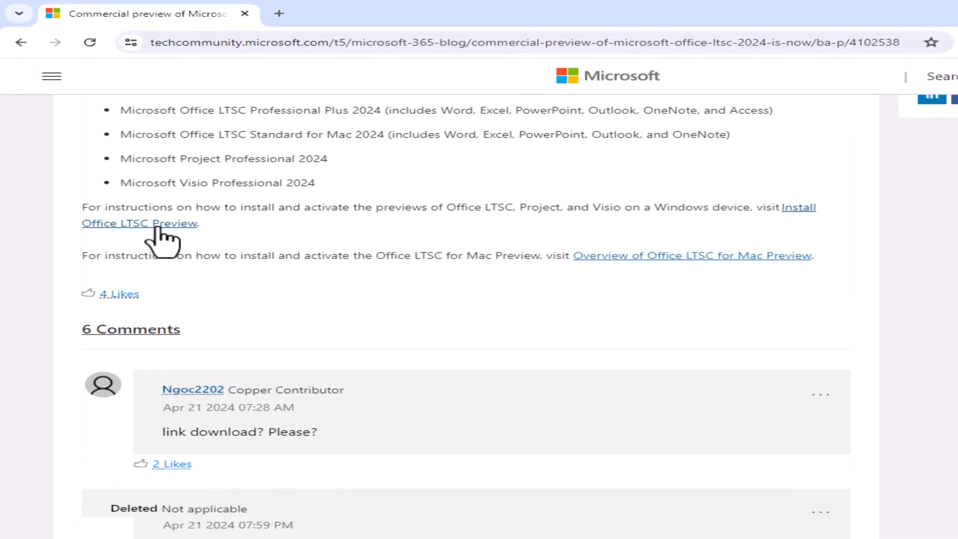
pyautogui.click(165, 225)
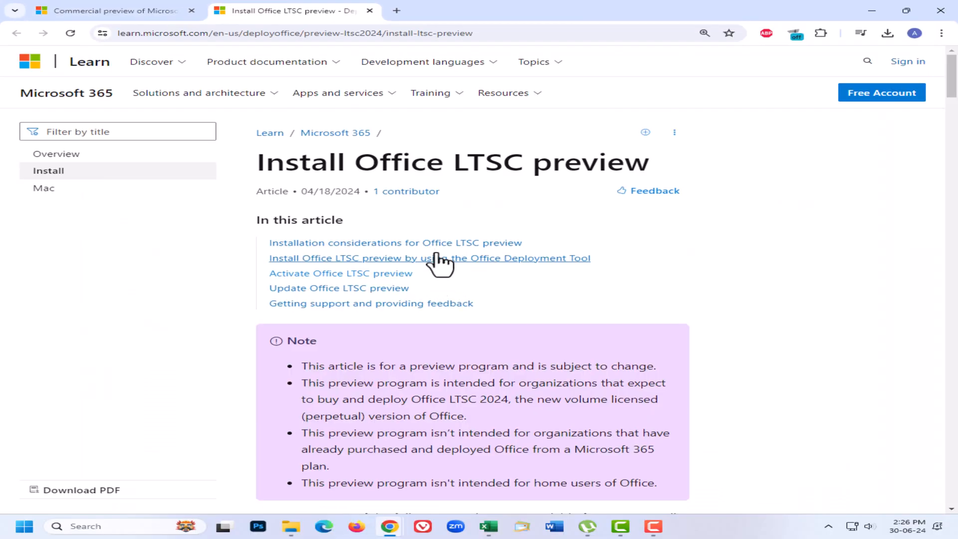
pyautogui.scroll(-4, 573, 228)
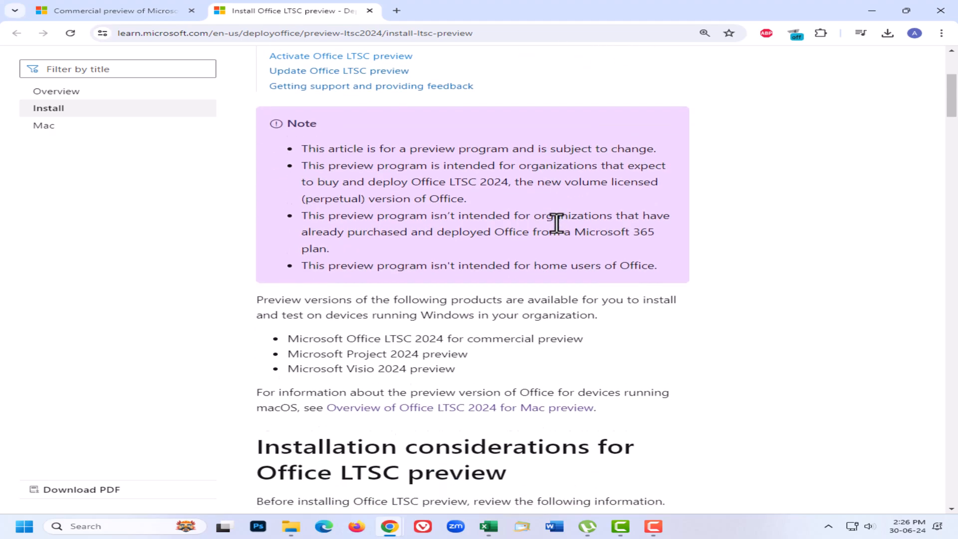
# Find the example configuration.xml code in the Install Office LTSC preview article and copy the whole XML sample
pyautogui.scroll(-10, 554, 230)
pyautogui.scroll(-10, 548, 238)
pyautogui.scroll(-12, 541, 239)
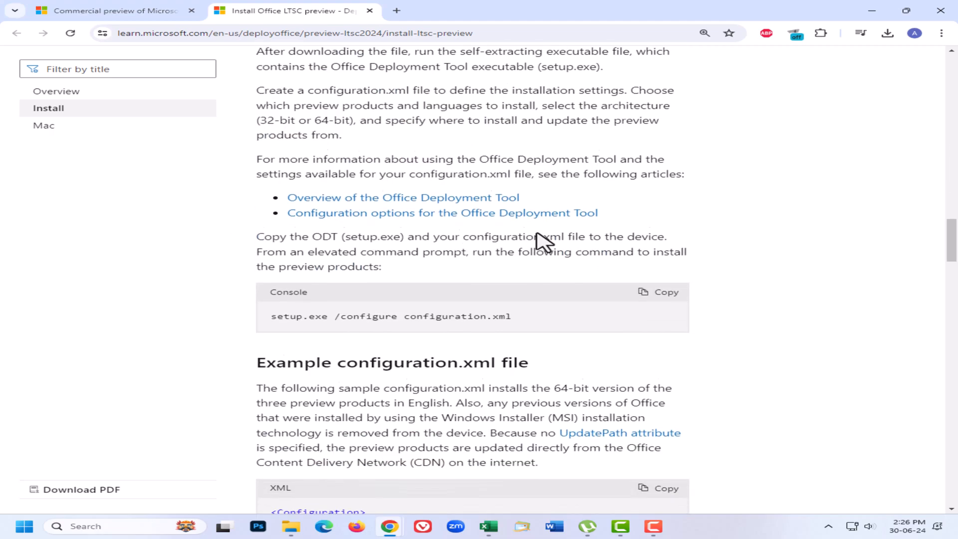
pyautogui.scroll(-5, 536, 232)
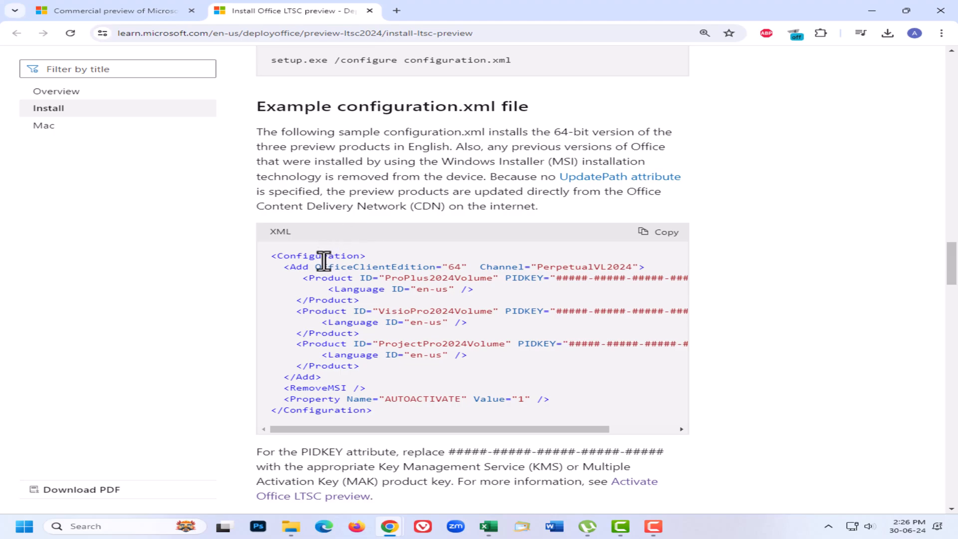
pyautogui.scroll(-2, 322, 255)
pyautogui.moveTo(278, 155); pyautogui.dragTo(517, 295)
pyautogui.click(569, 276)
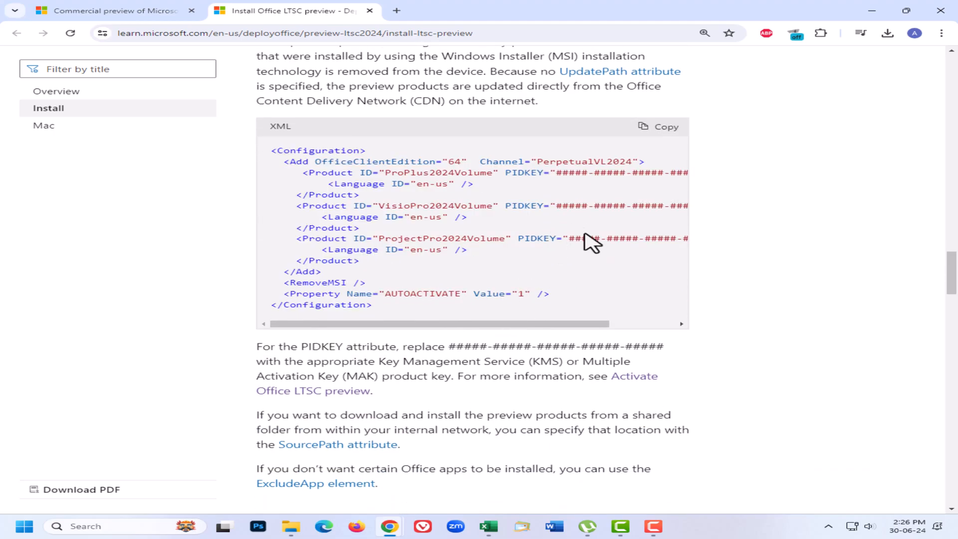
pyautogui.scroll(2, 578, 235)
pyautogui.click(663, 233)
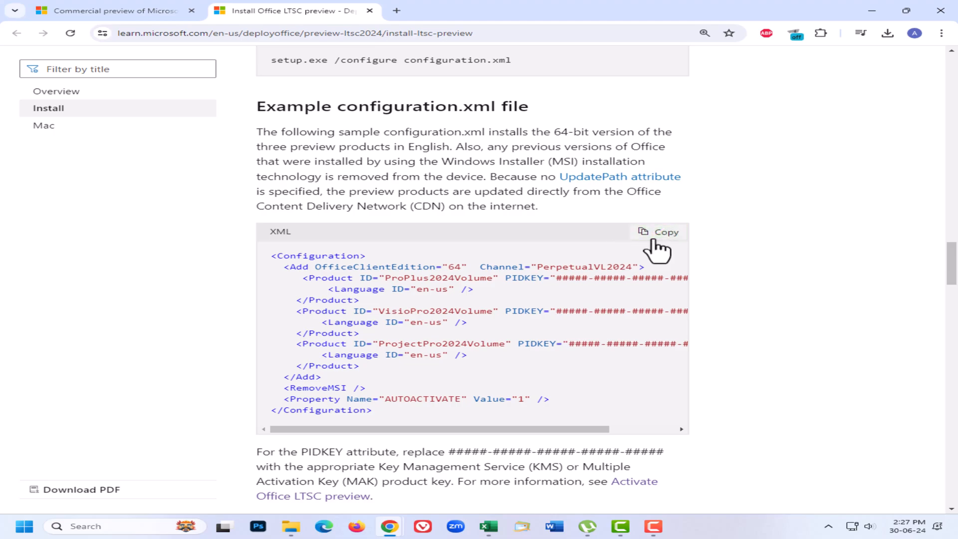
# Minimize Chrome, bring up the Office 2024 folder and open configuration.xml in a maximized Notepad window
pyautogui.click(873, 11)
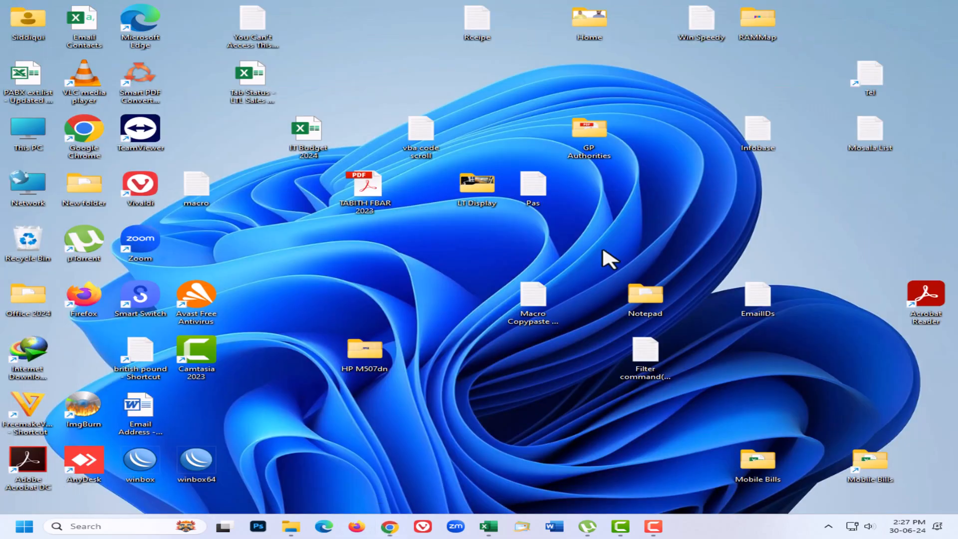
pyautogui.moveTo(291, 526)
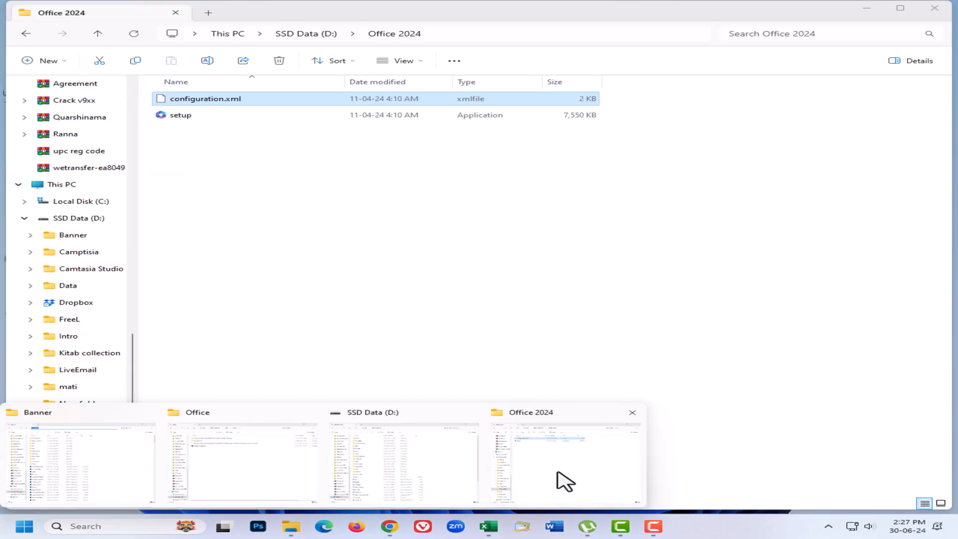
pyautogui.click(561, 479)
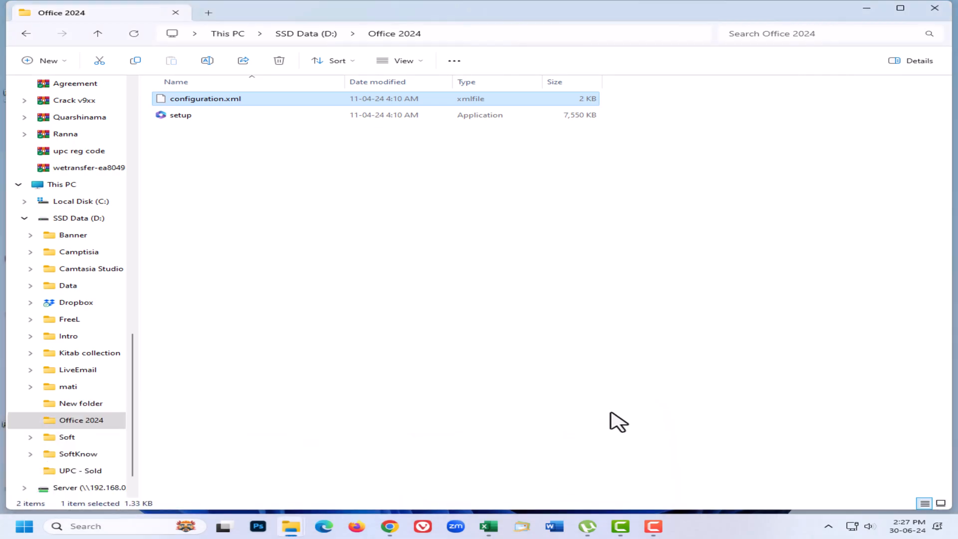
pyautogui.rightClick(235, 107)
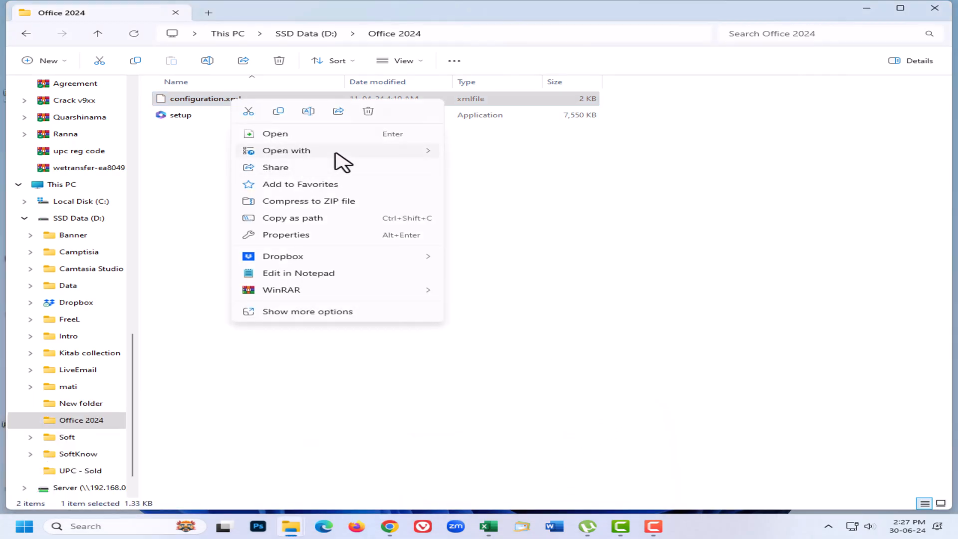
pyautogui.moveTo(334, 152)
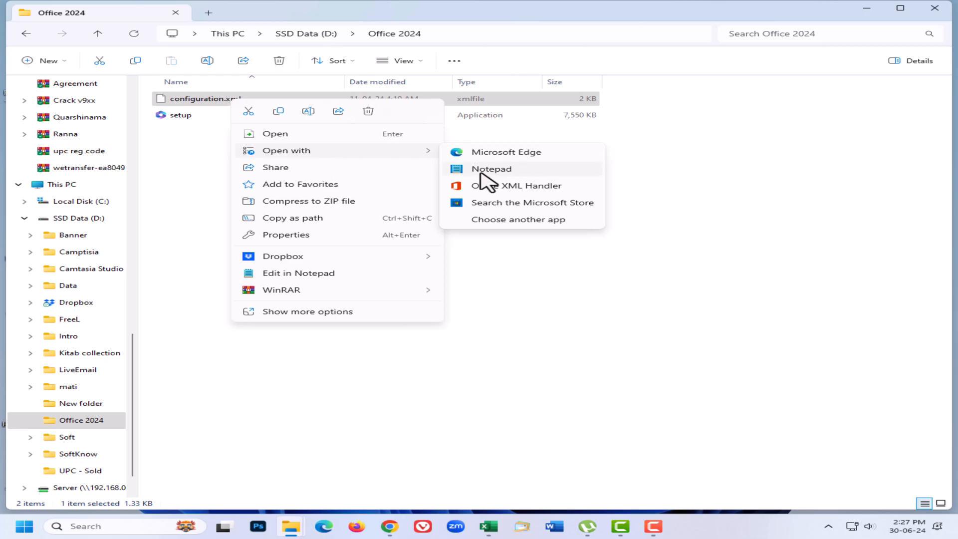
pyautogui.click(504, 171)
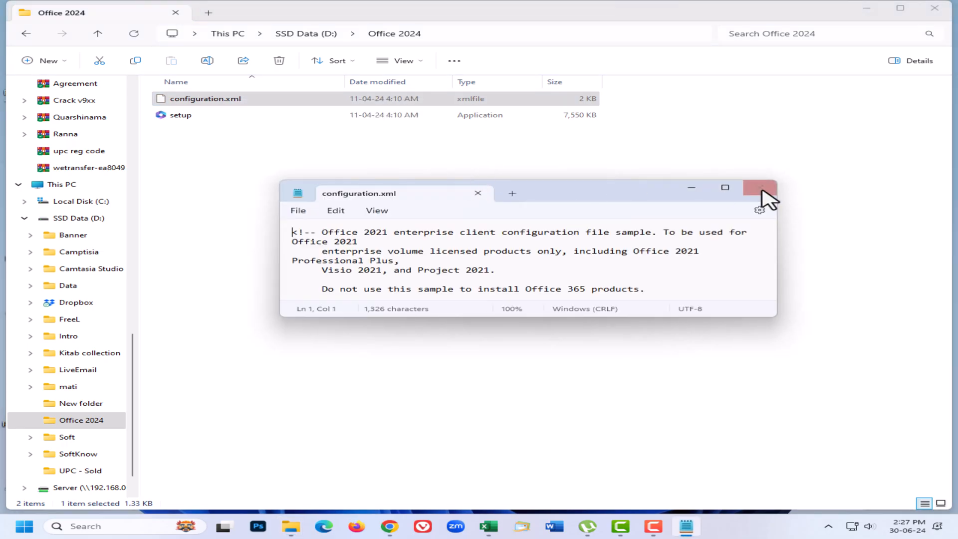
pyautogui.click(726, 189)
# Replace the entire contents of configuration.xml with the copied Office LTSC 2024 sample configuration
pyautogui.click(231, 171)
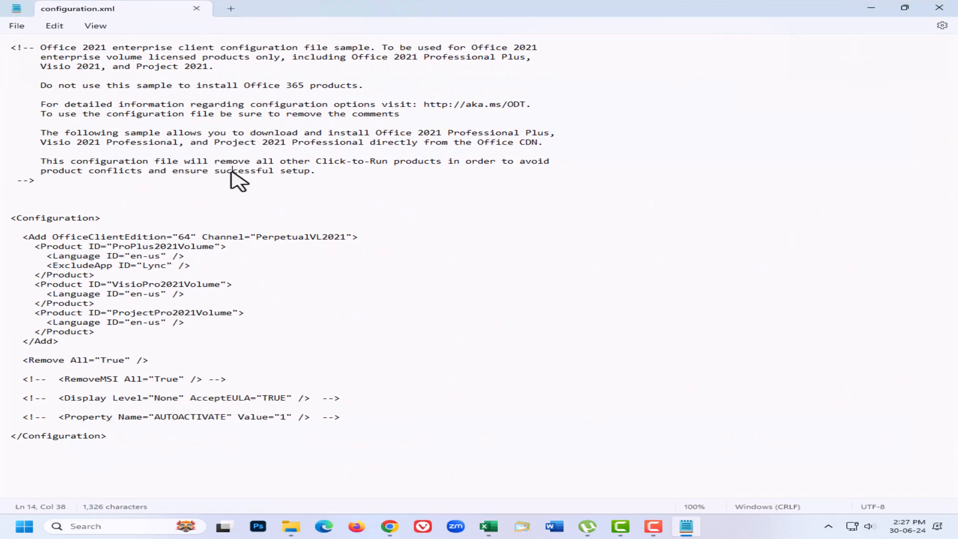
pyautogui.hotkey('ctrl', 'a')
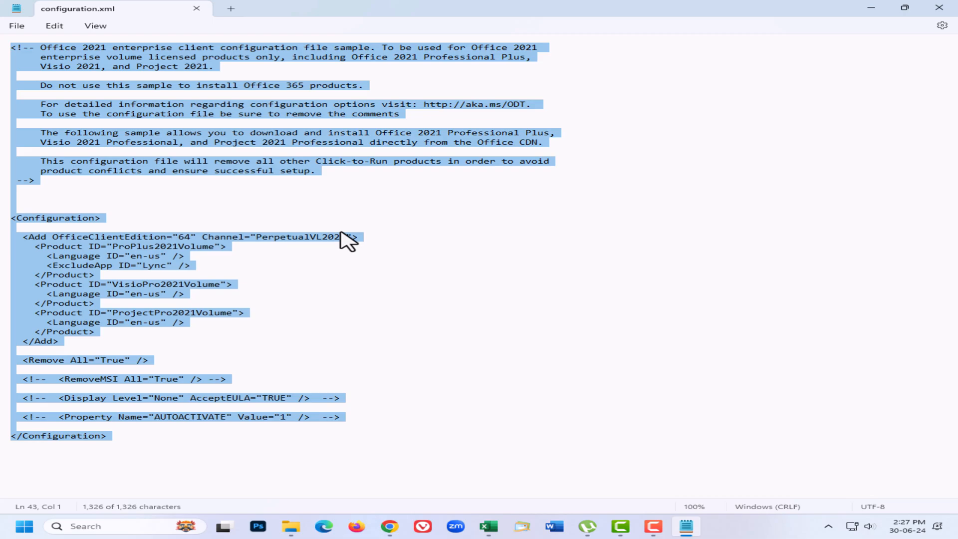
pyautogui.press('Delete')
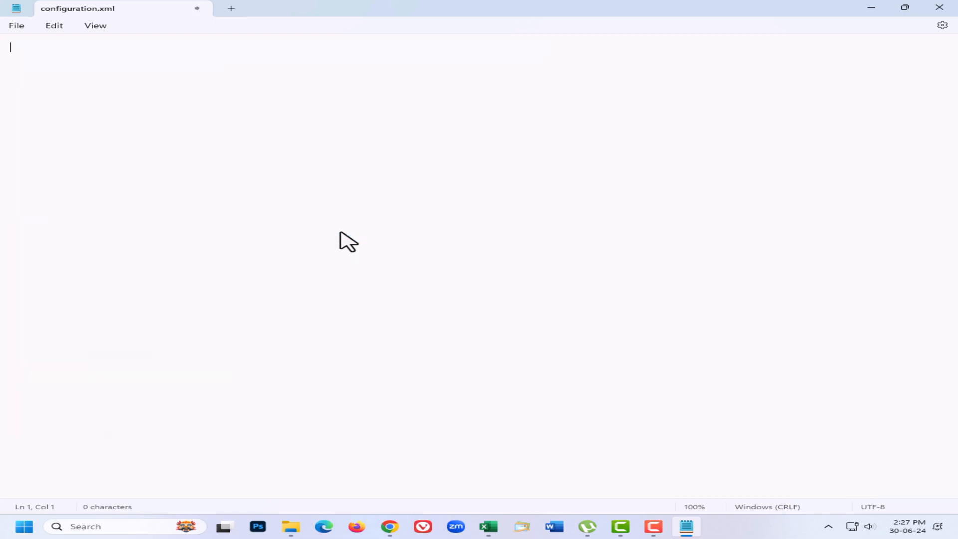
pyautogui.rightClick(41, 57)
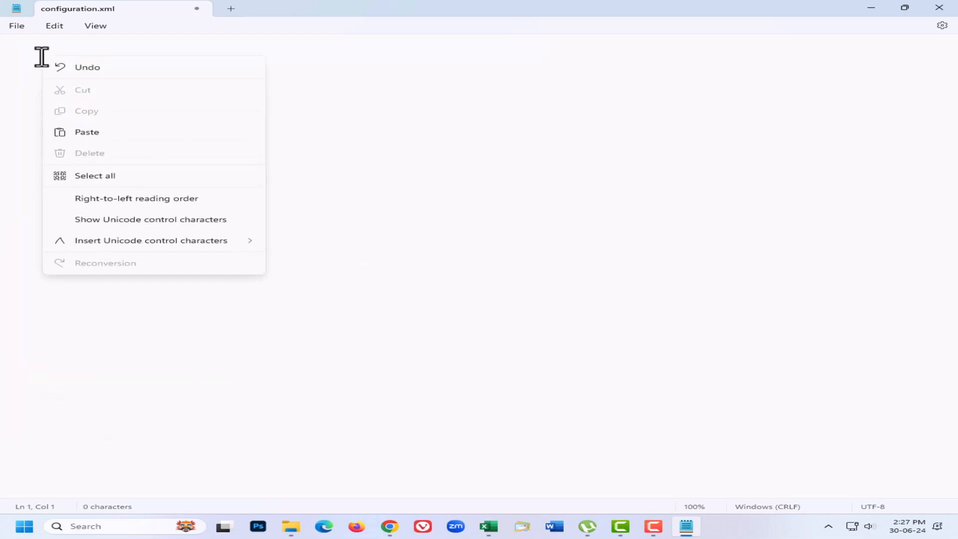
pyautogui.click(108, 135)
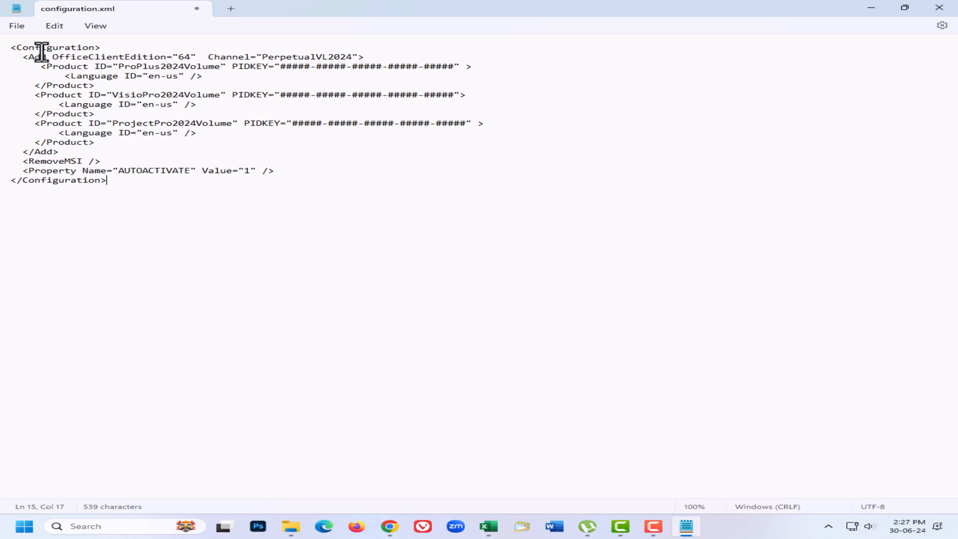
pyautogui.click(654, 528)
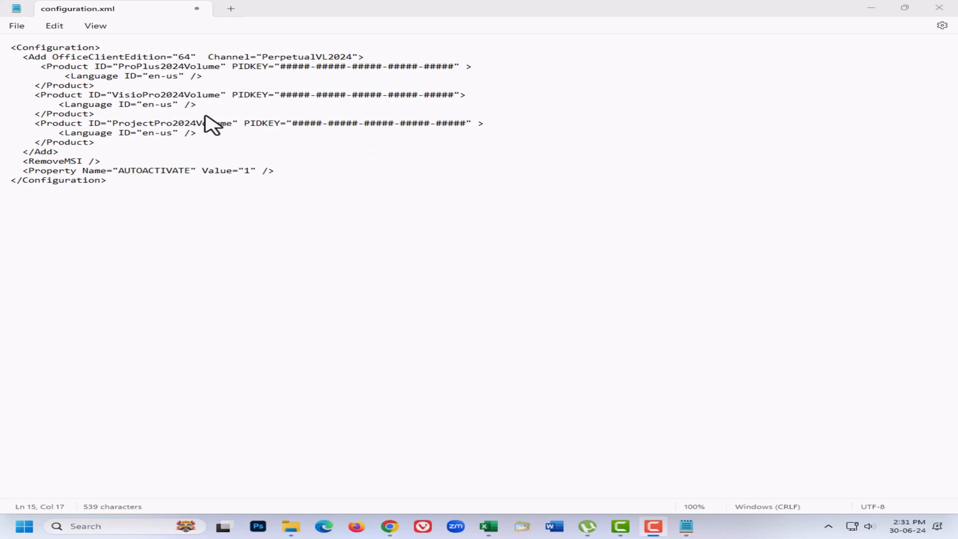
# Delete the VisioPro2024Volume and ProjectPro2024Volume product blocks from configuration.xml, and save and close the file
pyautogui.moveTo(35, 95); pyautogui.dragTo(108, 159)
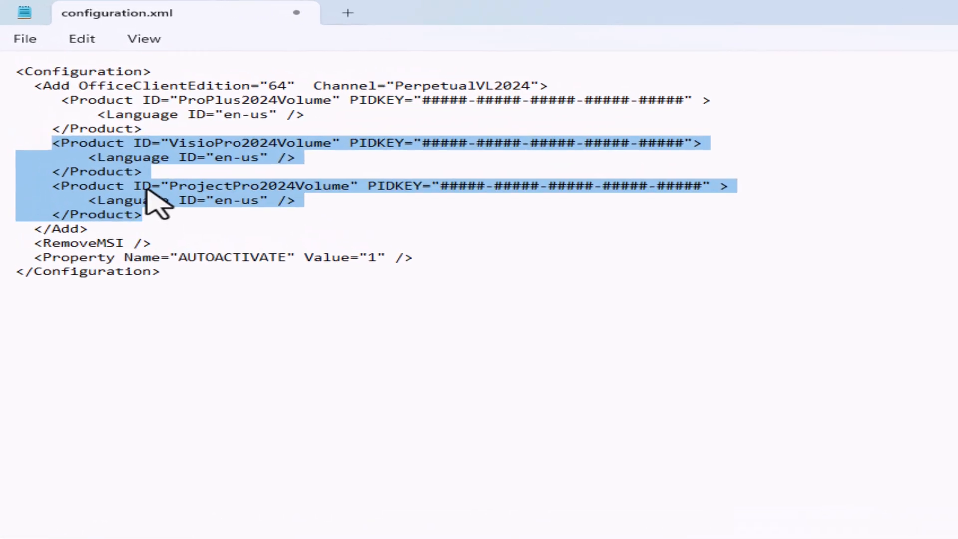
pyautogui.rightClick(238, 185)
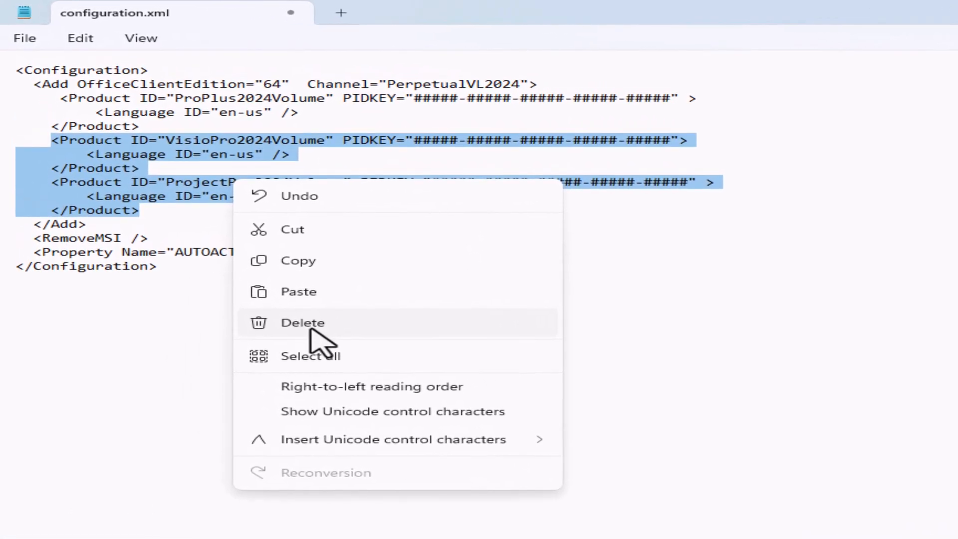
pyautogui.click(309, 324)
pyautogui.click(24, 38)
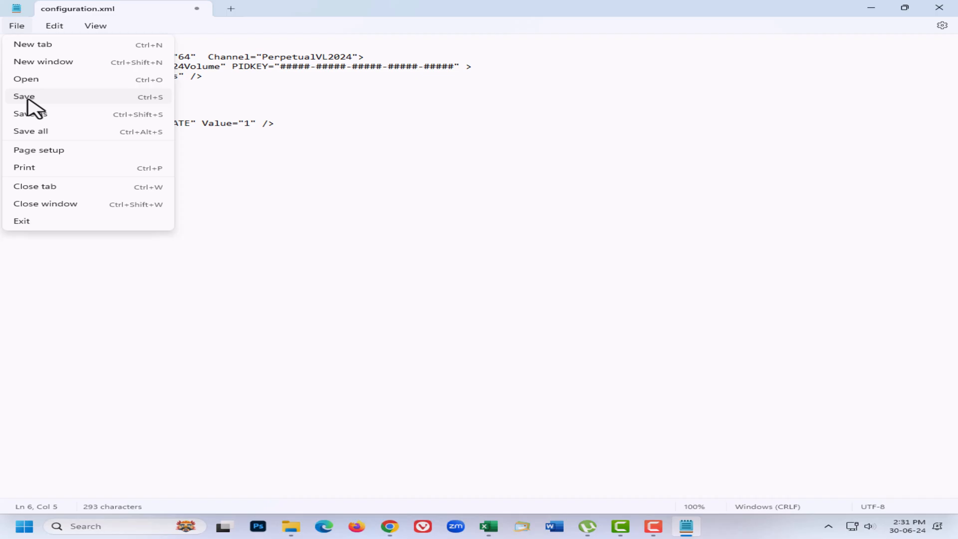
pyautogui.click(28, 98)
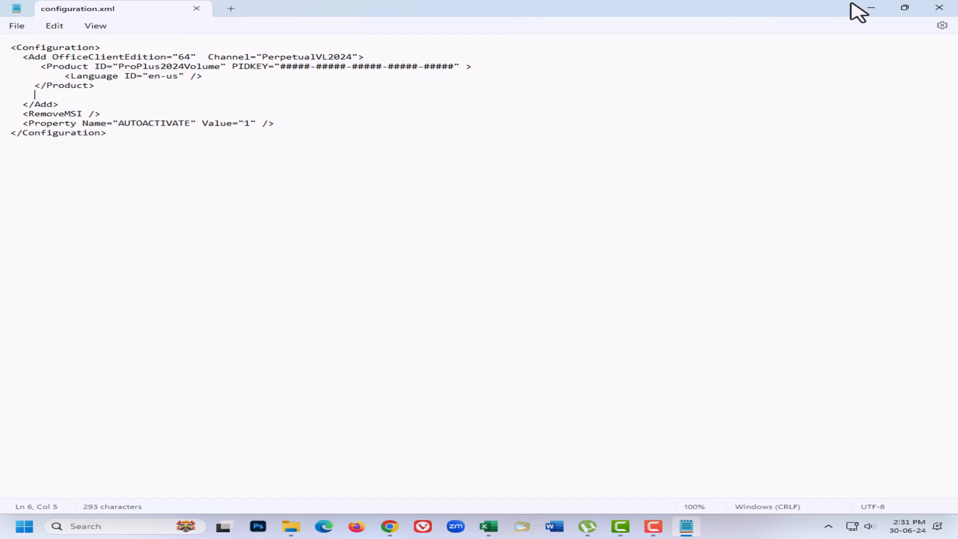
pyautogui.click(941, 9)
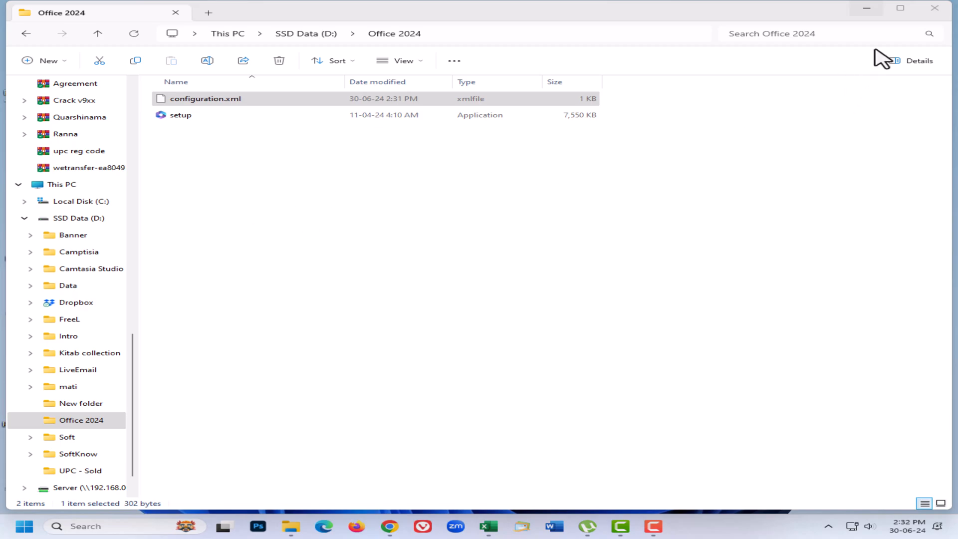
# Copy the folder path D:\Office 2024 from File Explorer
pyautogui.click(556, 35)
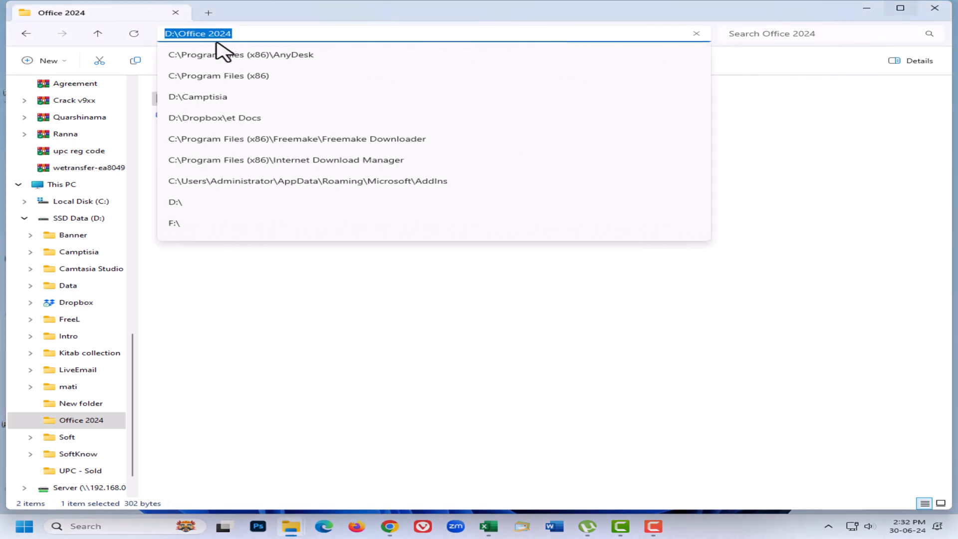
pyautogui.rightClick(192, 35)
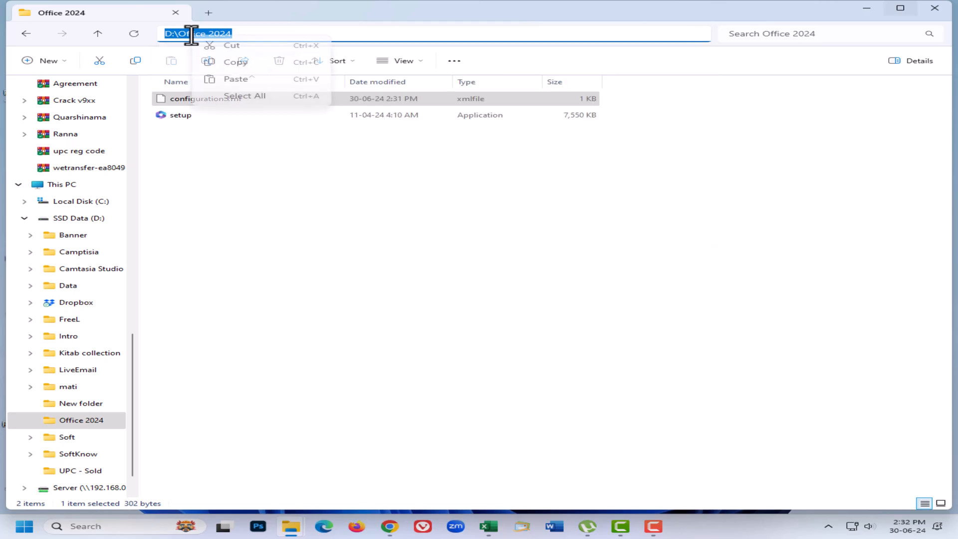
pyautogui.click(235, 63)
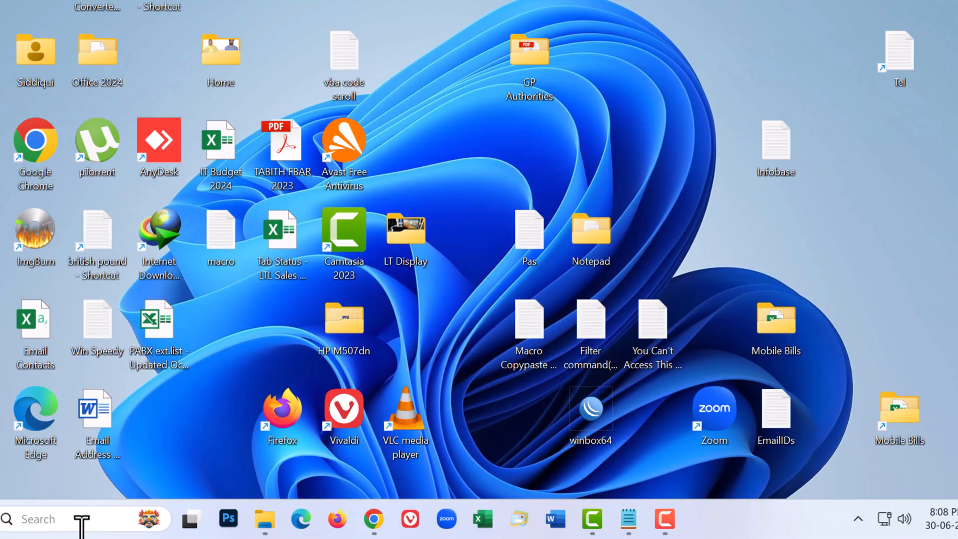
# Search Windows for CMD and run Command Prompt as administrator
pyautogui.click(82, 519)
pyautogui.write('CMD')
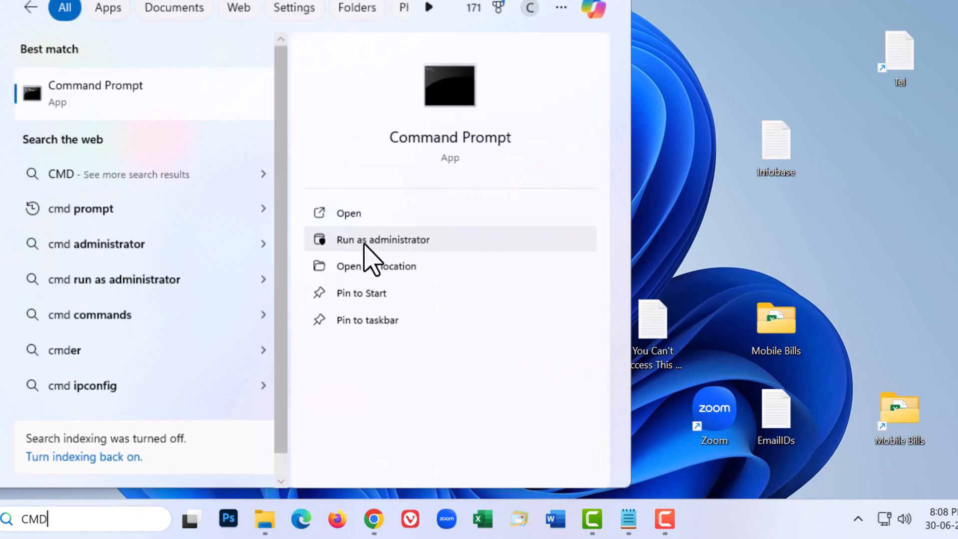
pyautogui.click(365, 242)
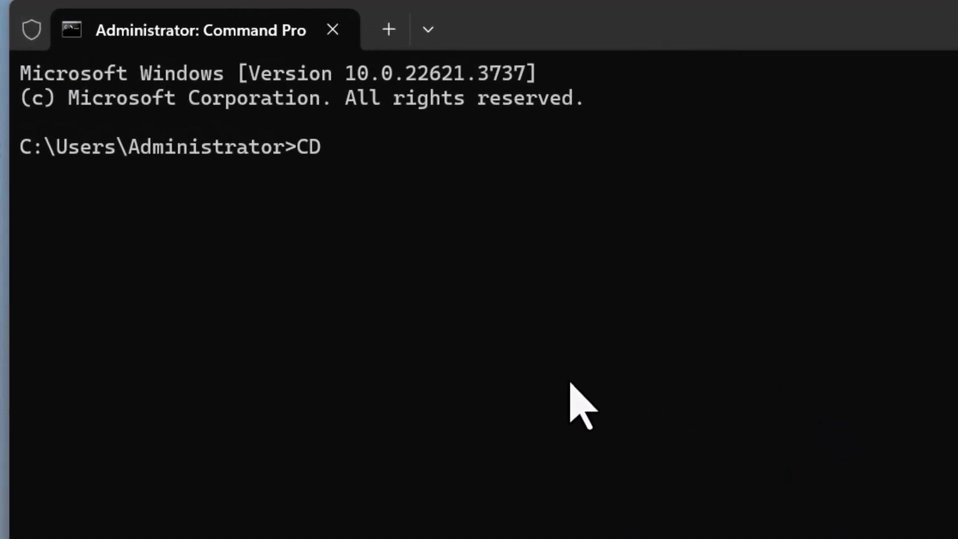
# Go to the drive root with CD\, switch to drive D: and change into the Office 2024 directory
pyautogui.write('CD\\')
pyautogui.press('Return')
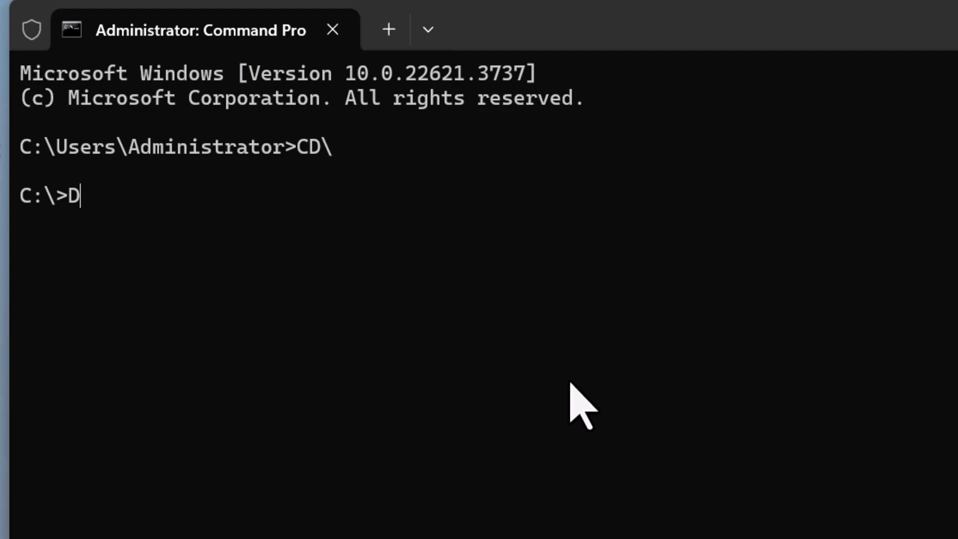
pyautogui.write('D:')
pyautogui.press('Return')
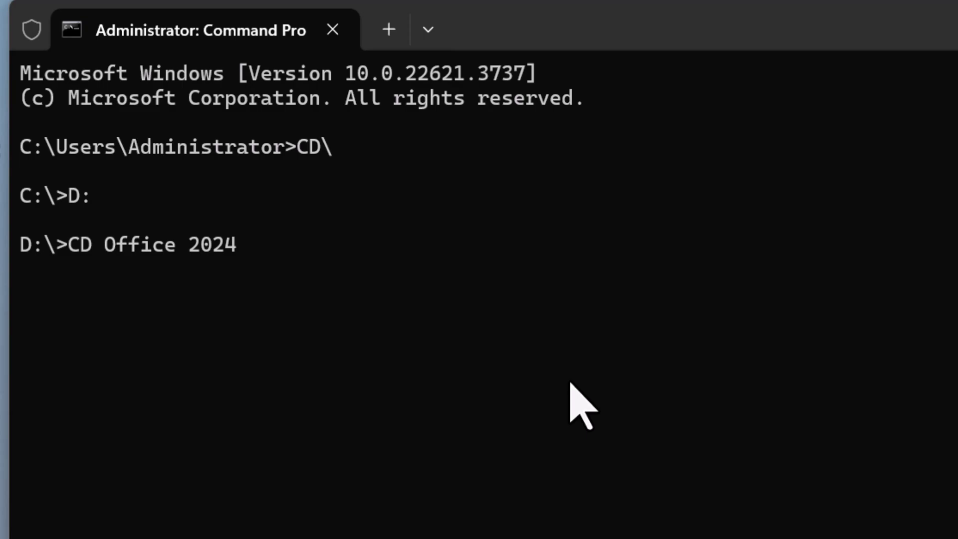
pyautogui.press('Return')
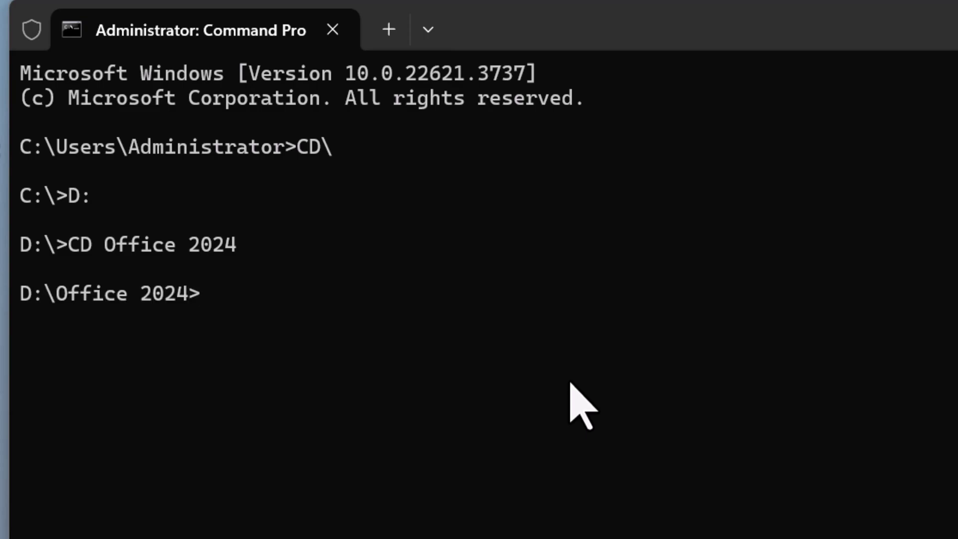
# Run setup /download configuration.xml in the D:\Office 2024 directory to download the installation files
pyautogui.hotkey('ctrl', 'v')
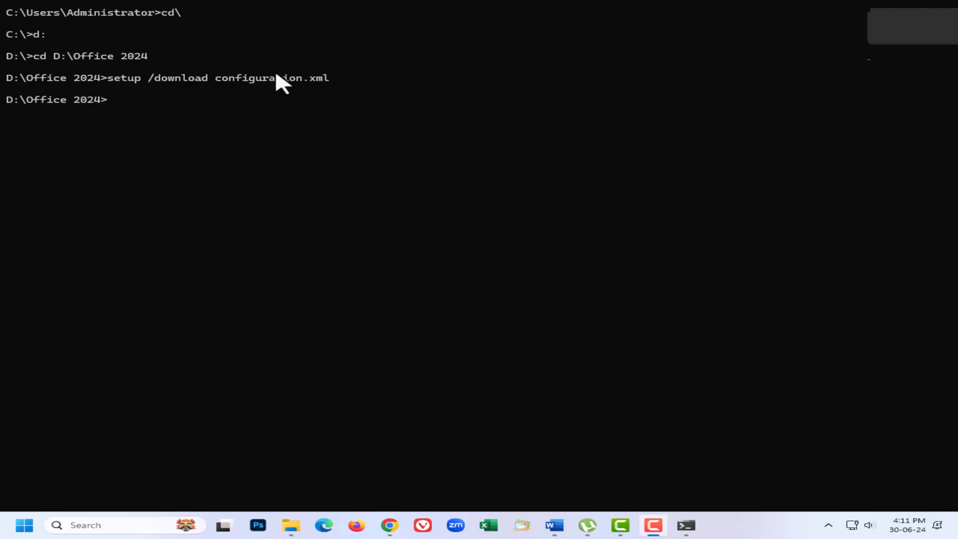
pyautogui.click(168, 99)
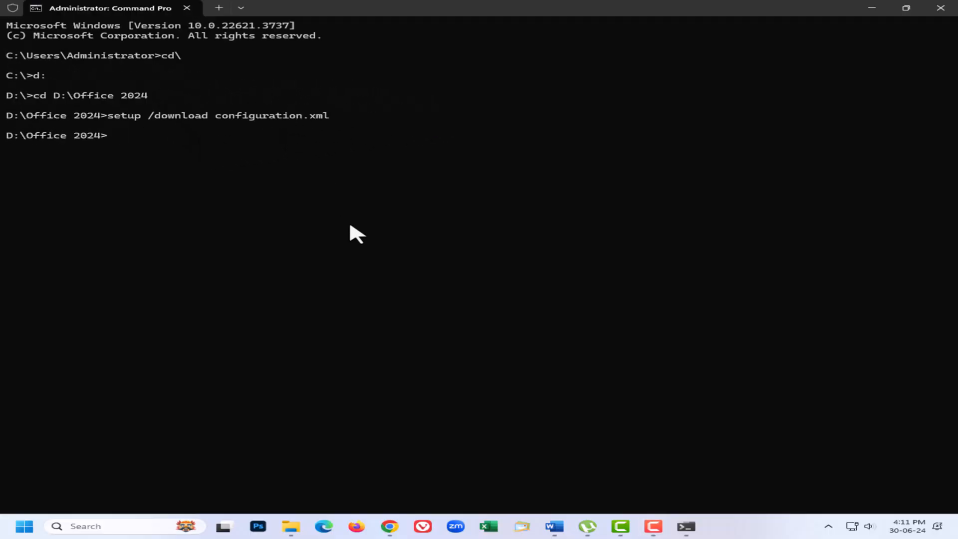
# Run setup /configure configuration.xml in the D:\Office 2024 directory to install Office
pyautogui.click(168, 135)
pyautogui.hotkey('ctrl', 'v')
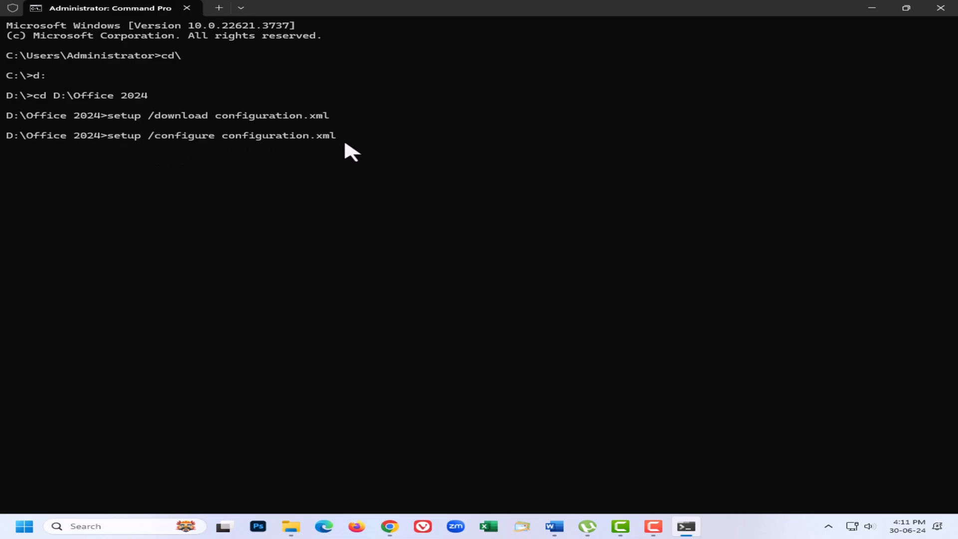
pyautogui.press('Return')
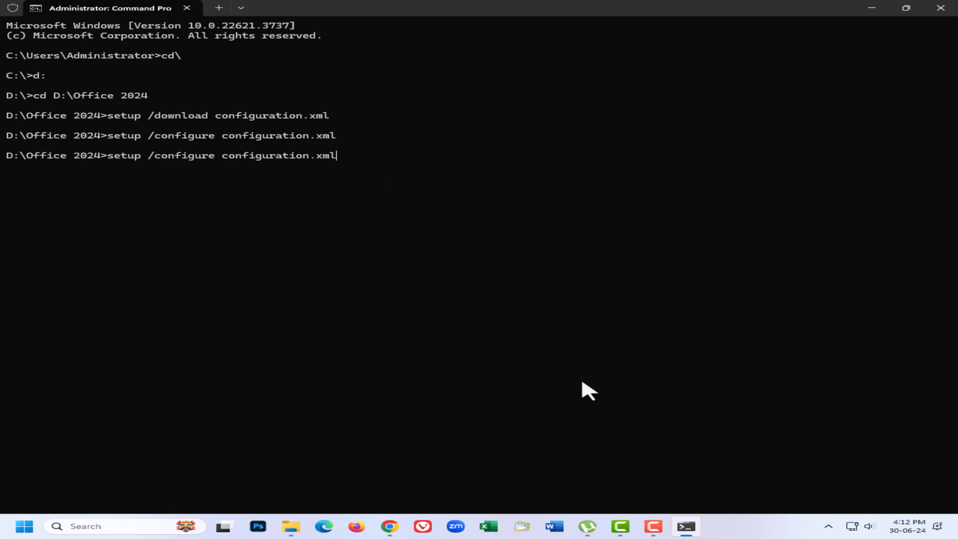
pyautogui.press('Return')
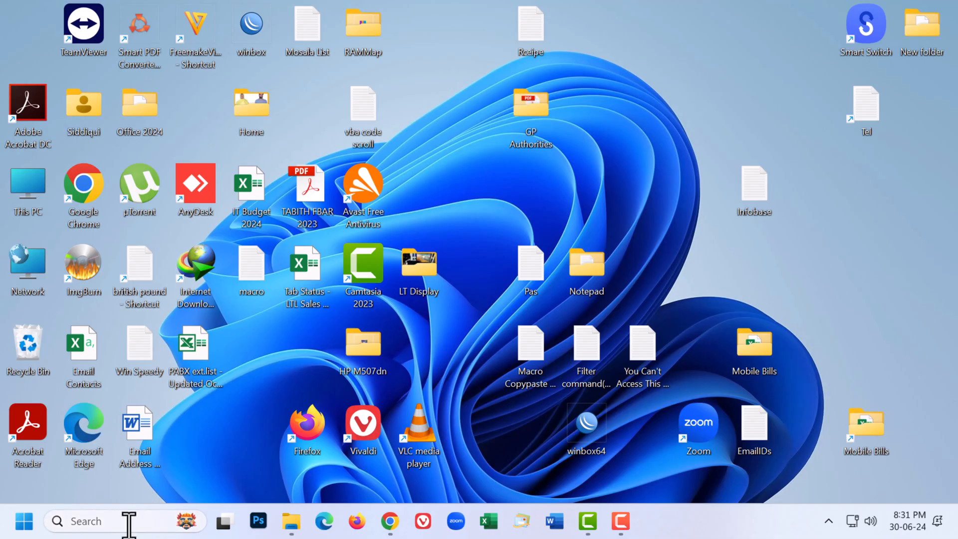
# Search Windows for Control Panel, set its view to Category and open the Uninstall a program list
pyautogui.click(127, 523)
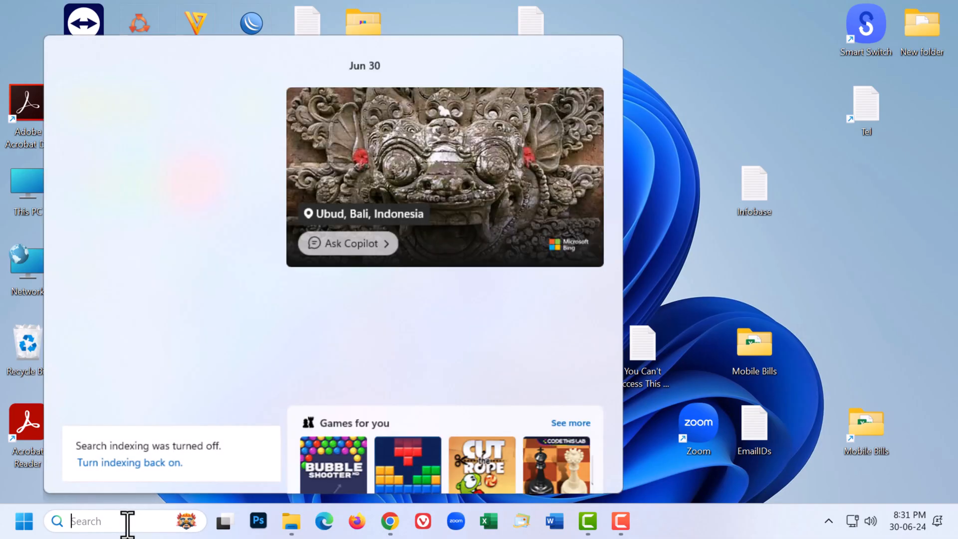
pyautogui.write('con')
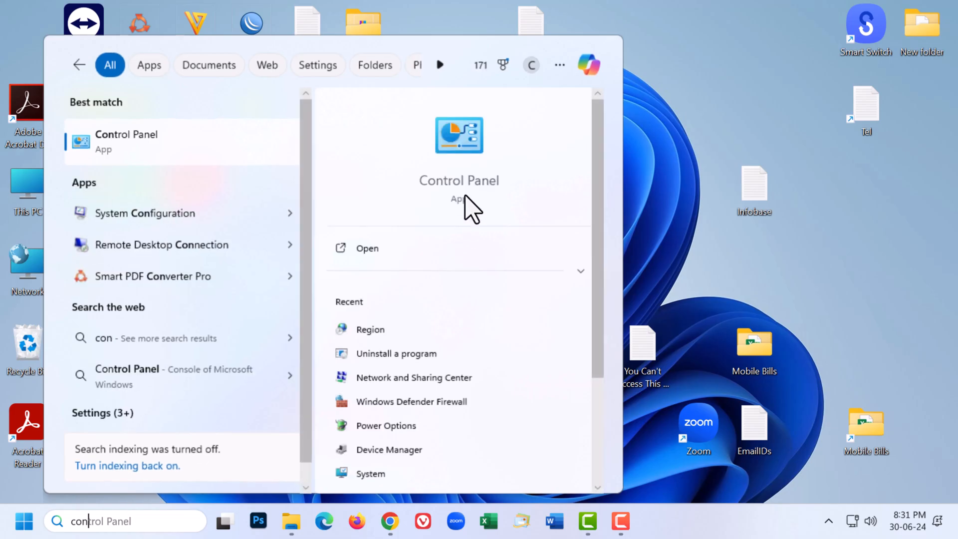
pyautogui.click(467, 185)
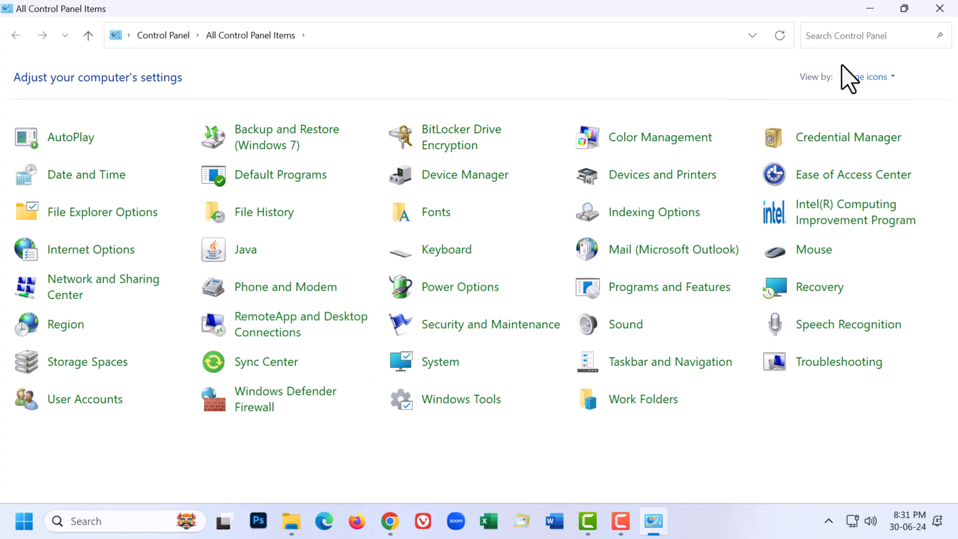
pyautogui.click(889, 82)
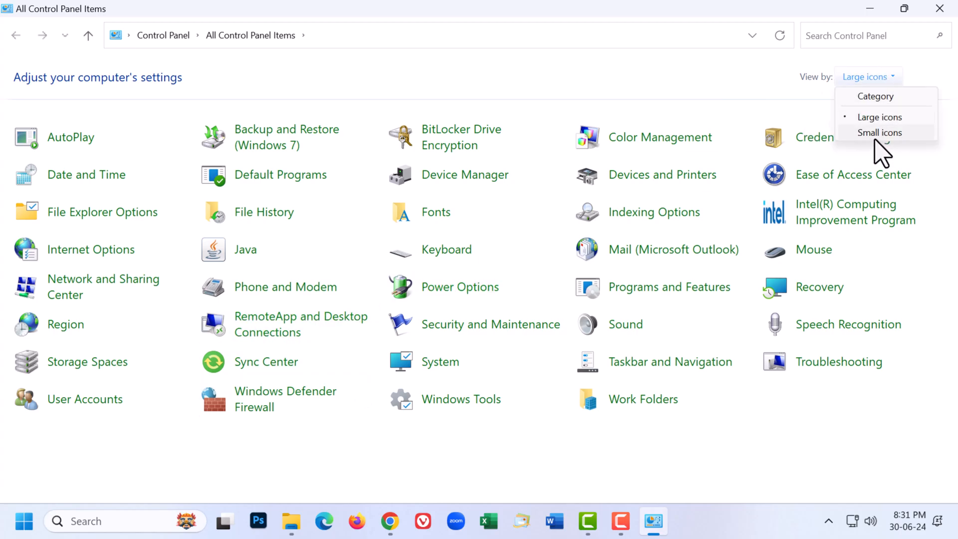
pyautogui.click(874, 98)
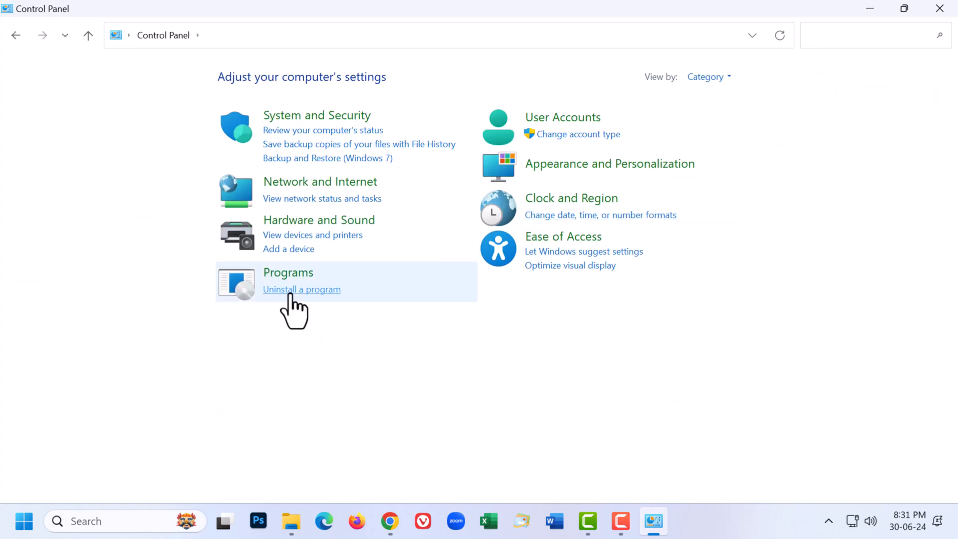
pyautogui.click(290, 291)
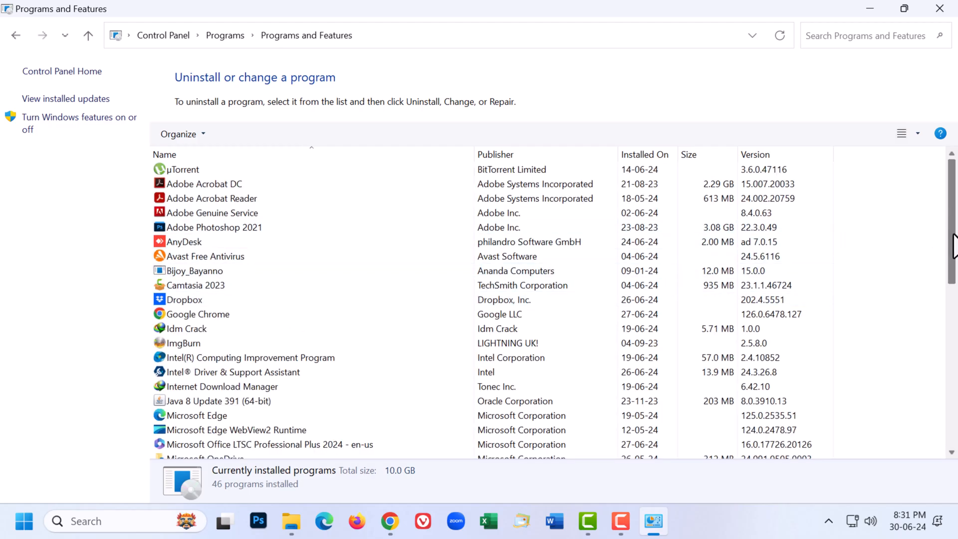
# Start uninstalling Microsoft Office LTSC Professional Plus 2024 - en-us from the installed programs
pyautogui.moveTo(955, 244); pyautogui.dragTo(951, 276)
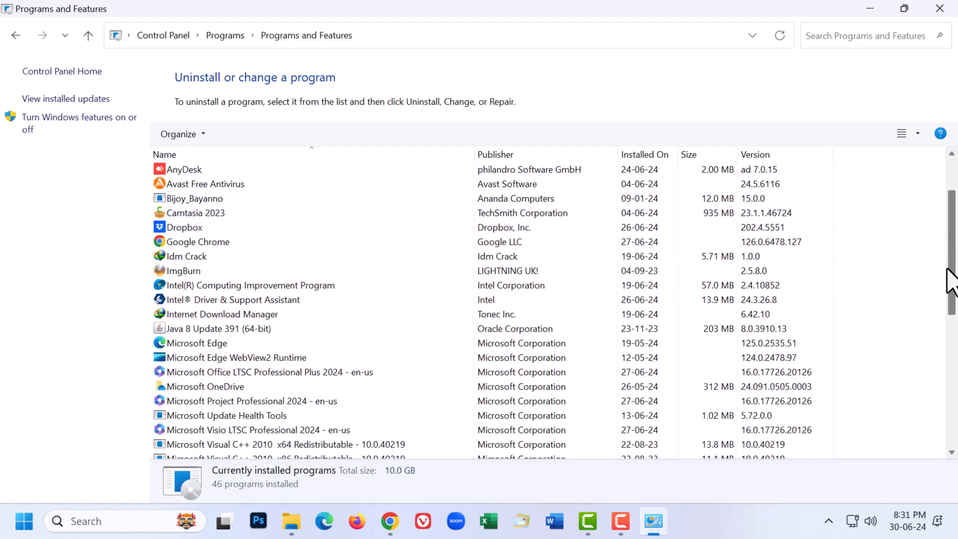
pyautogui.click(355, 373)
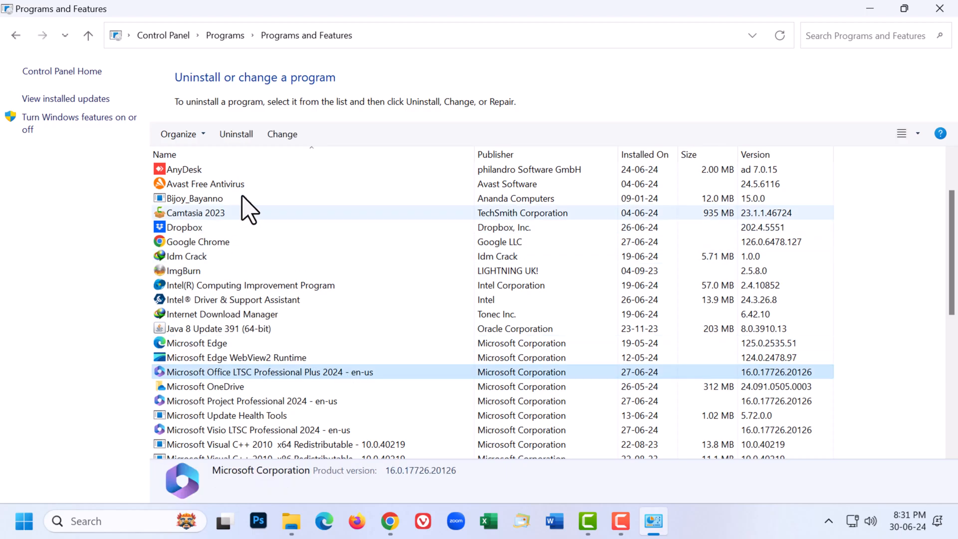
pyautogui.click(244, 138)
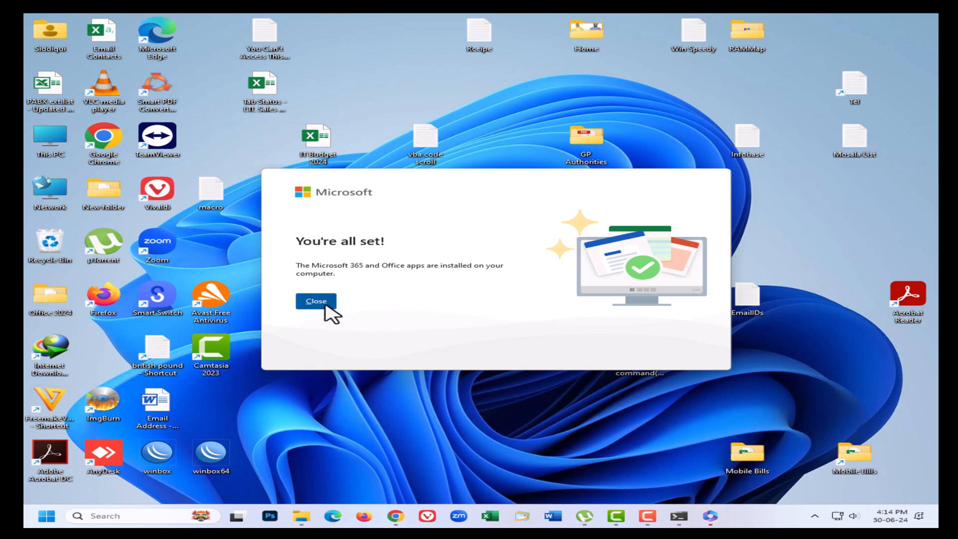
# Close the finished Office installer and launch Word through Windows search
pyautogui.click(327, 304)
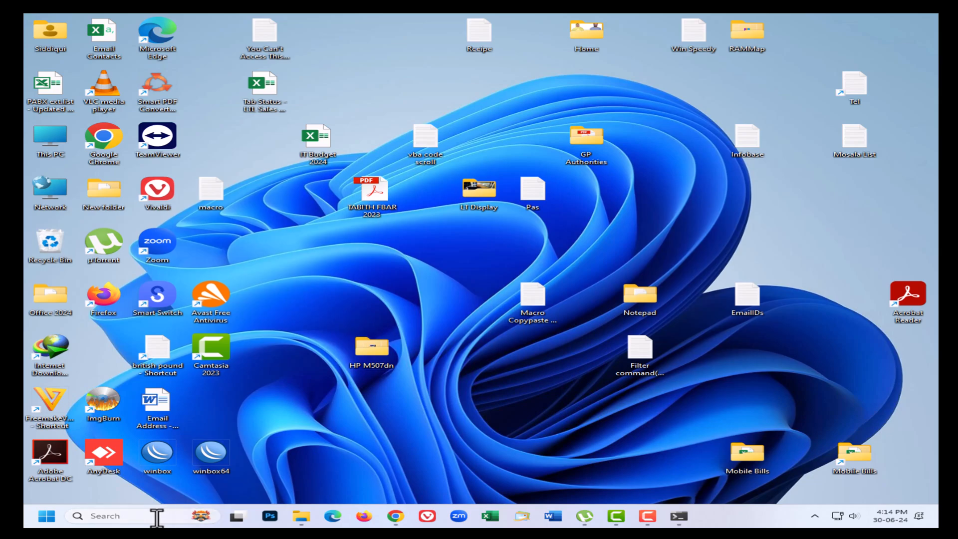
pyautogui.click(152, 516)
pyautogui.write('word')
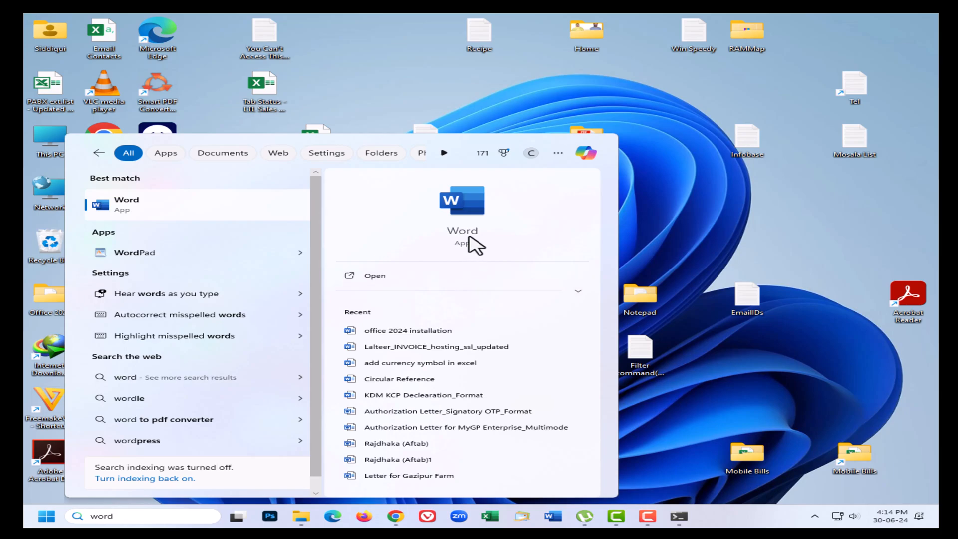
pyautogui.click(468, 236)
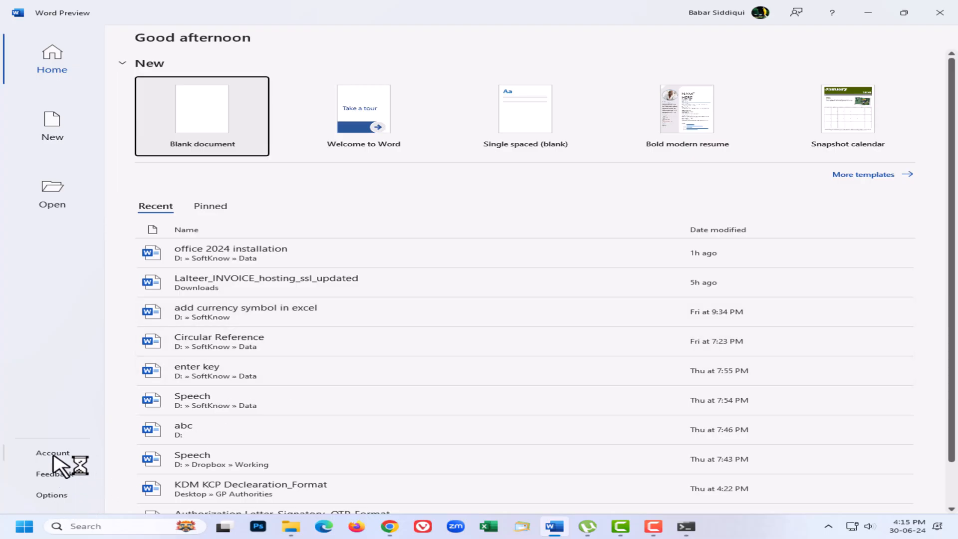
# Open the product key change from Word's Account page and enter a sample key in the Office product key field
pyautogui.click(59, 454)
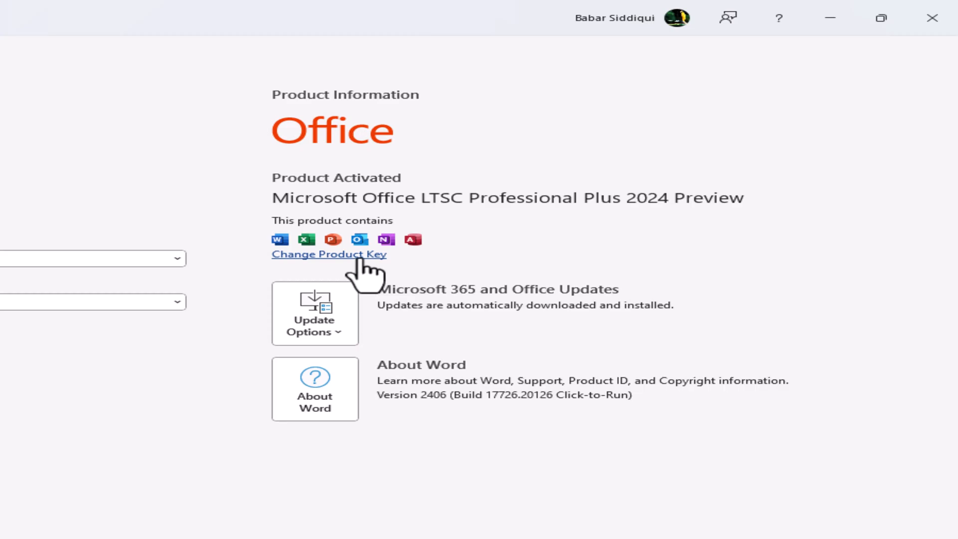
pyautogui.click(359, 258)
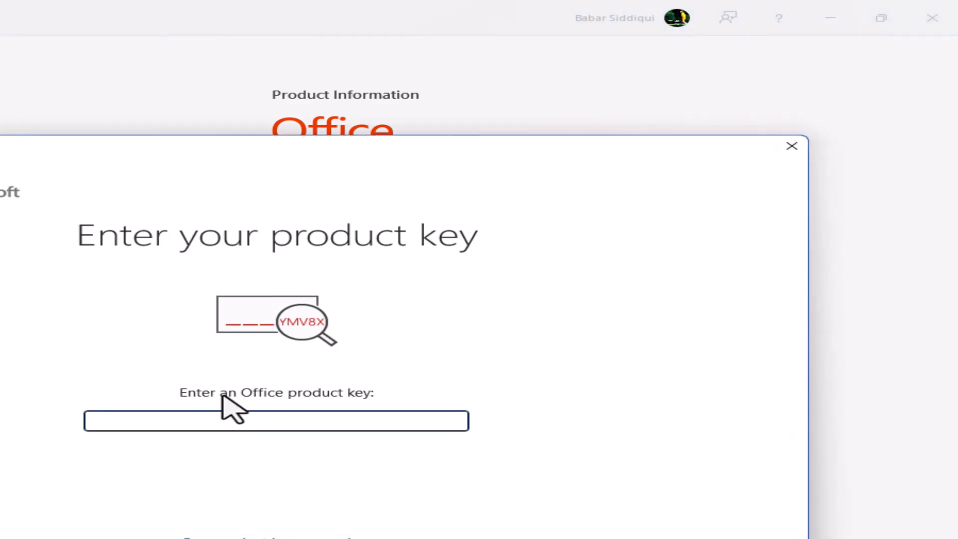
pyautogui.click(173, 421)
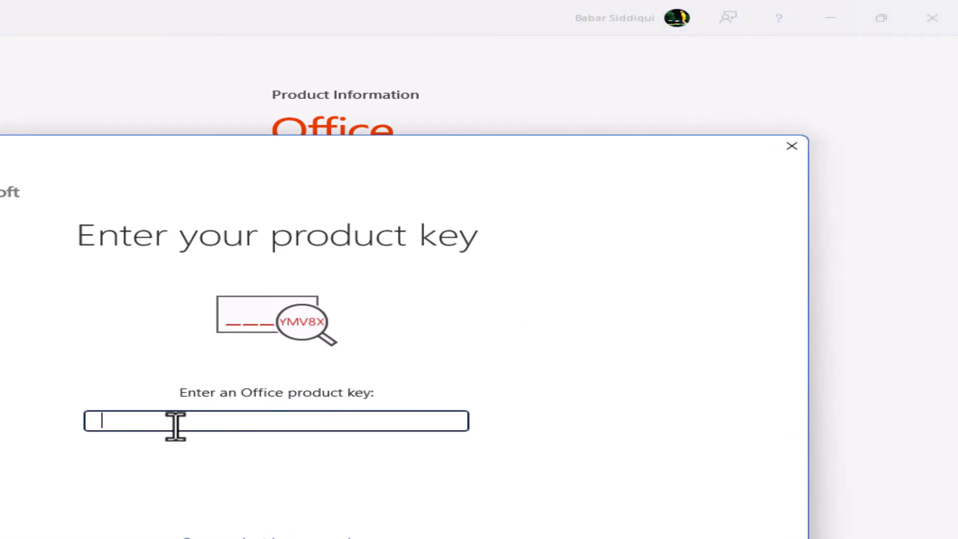
pyautogui.write('WAD88-WWW88-WWW88-WWW88-WWW88')
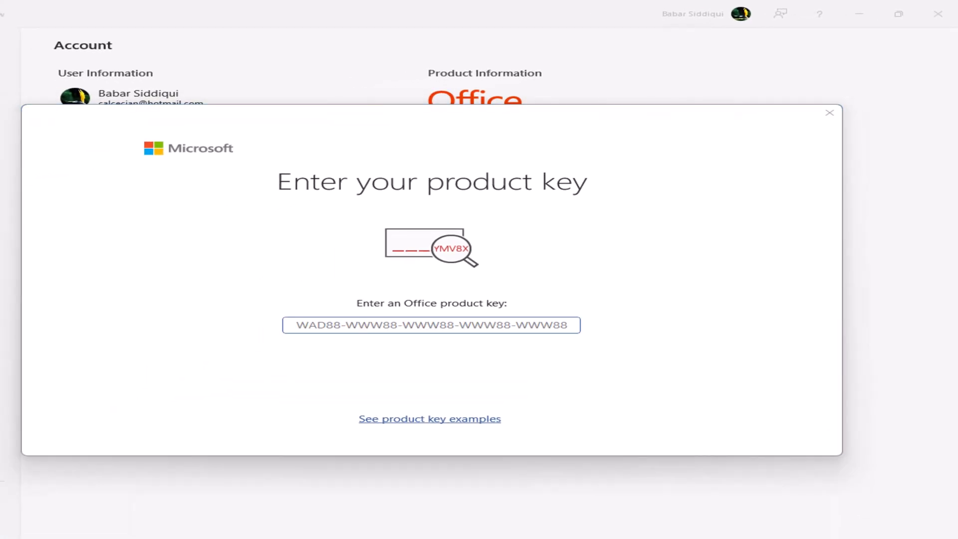
# Switch to the Install Office LTSC preview page in Chrome and copy the Office LTSC 2024 product key for KMS activation
pyautogui.moveTo(334, 538)
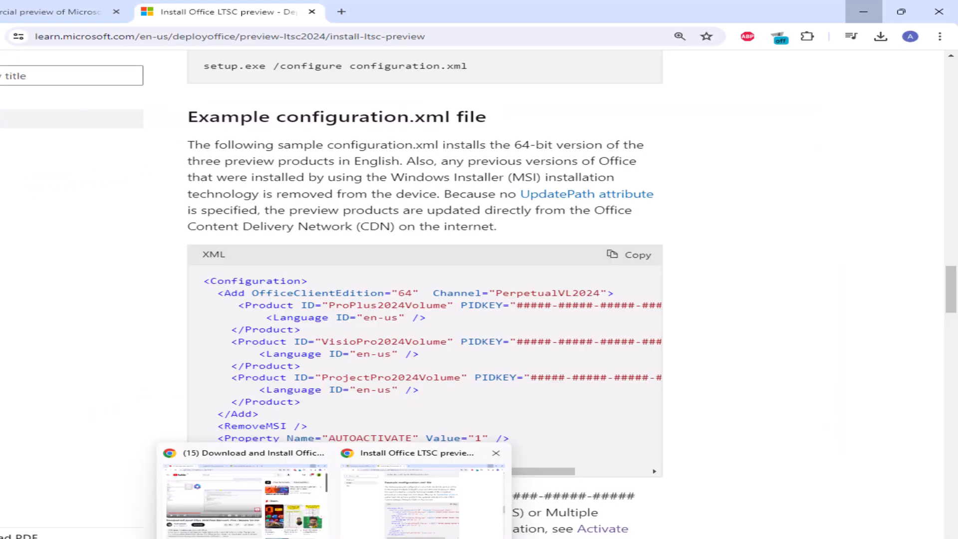
pyautogui.click(407, 464)
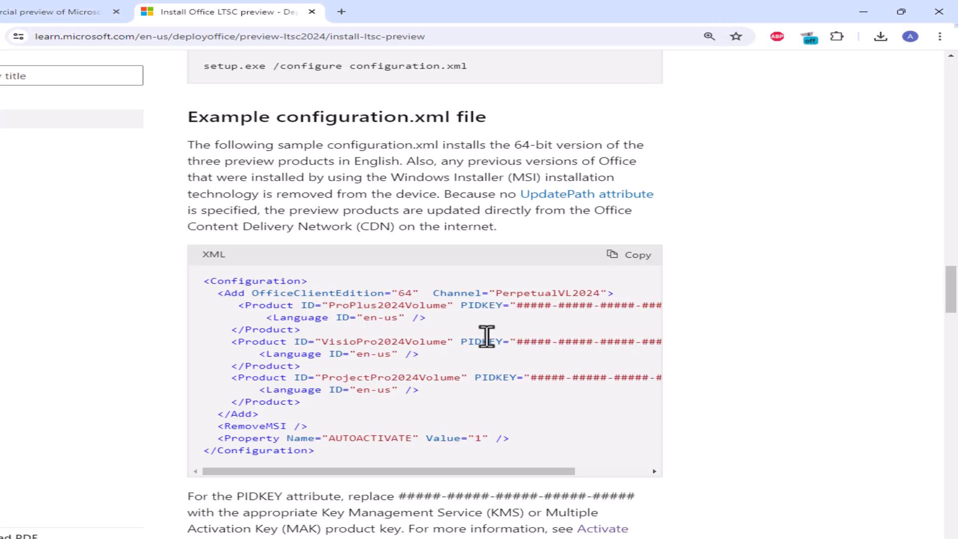
pyautogui.moveTo(211, 117); pyautogui.dragTo(452, 121)
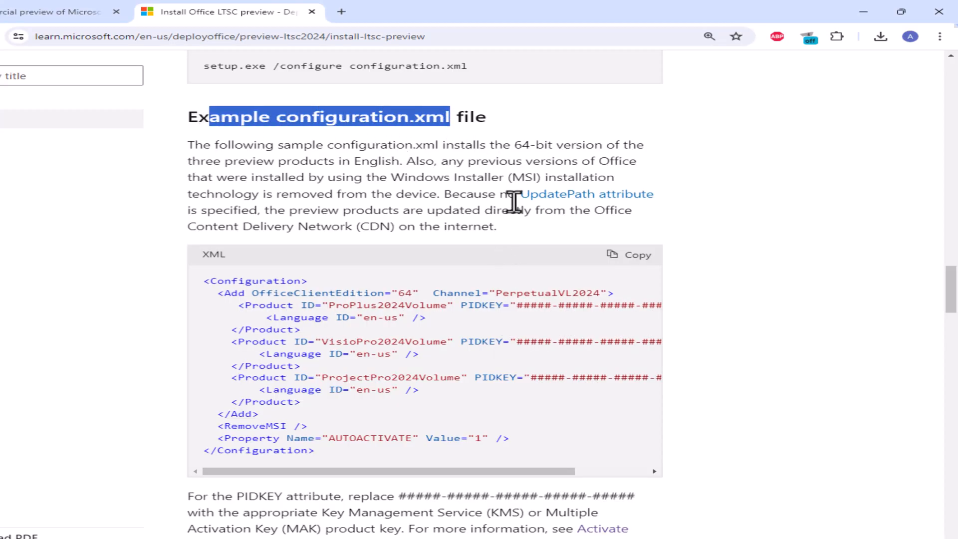
pyautogui.scroll(-2, 509, 220)
pyautogui.scroll(-8, 509, 230)
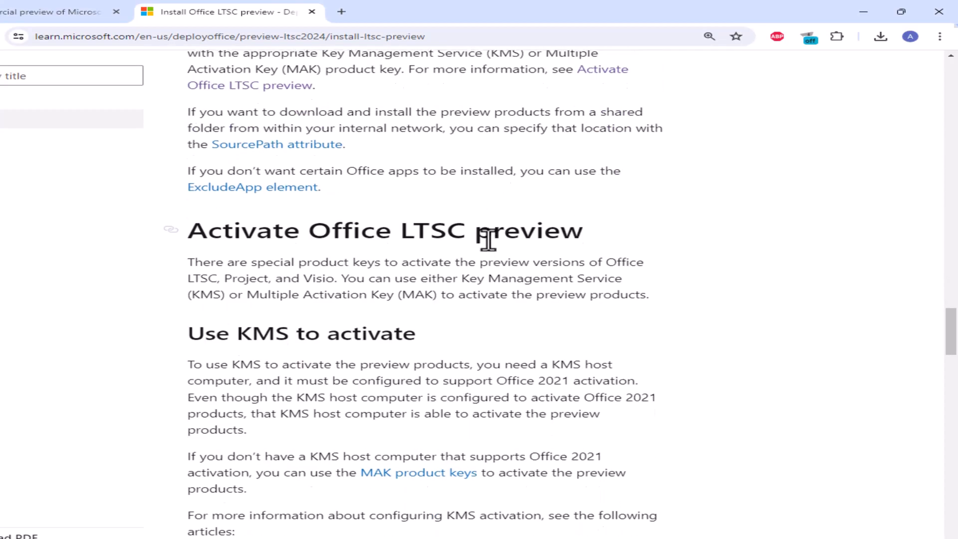
pyautogui.scroll(-5, 482, 247)
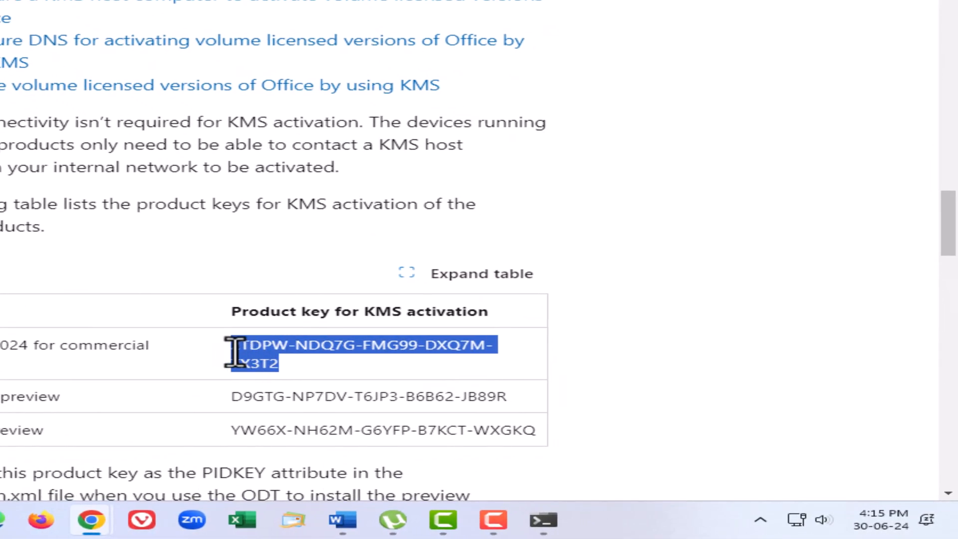
pyautogui.rightClick(268, 350)
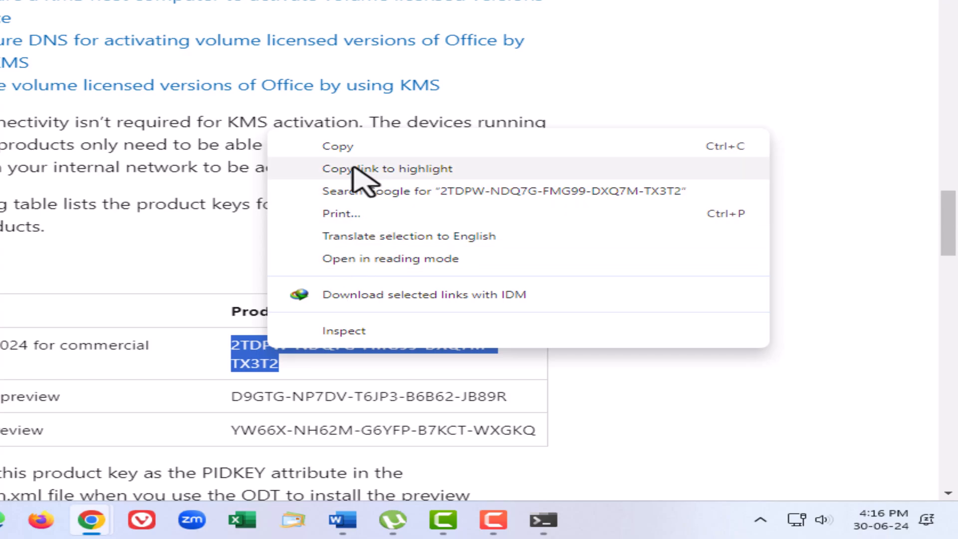
pyautogui.click(338, 147)
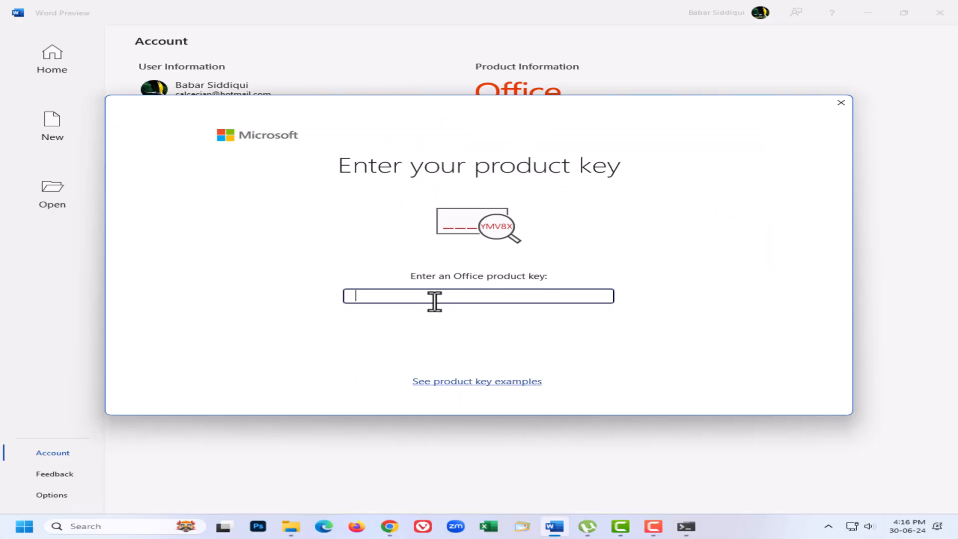
# Paste the copied product key into Word's Office product key field and close the dialog without activating
pyautogui.rightClick(436, 301)
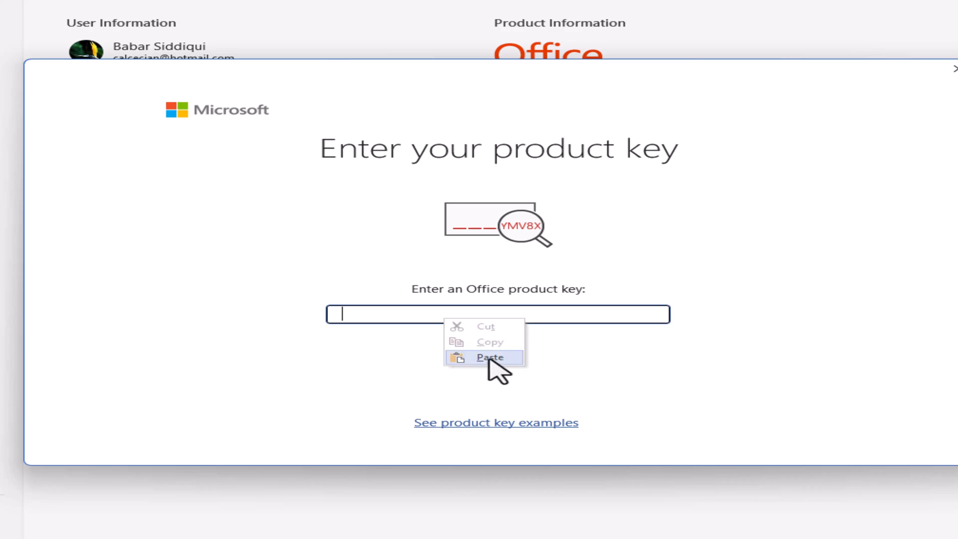
pyautogui.click(489, 358)
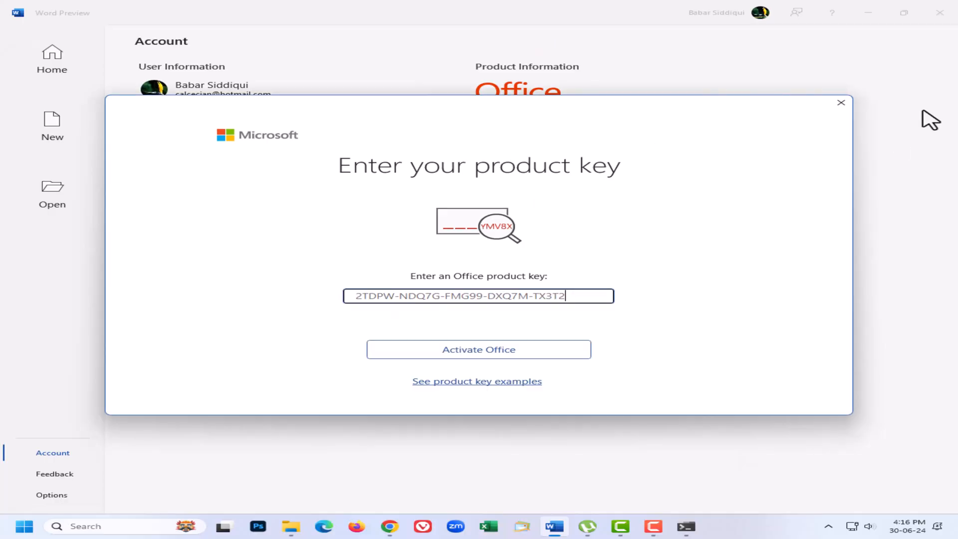
pyautogui.click(842, 103)
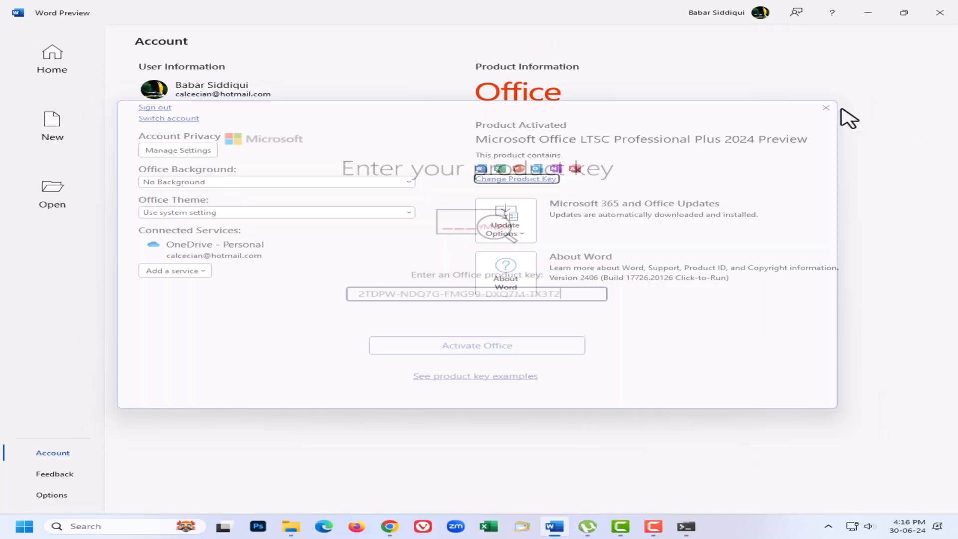
# Create a blank Word document, enter the test line Foadfh and close Word
pyautogui.press('Tab')
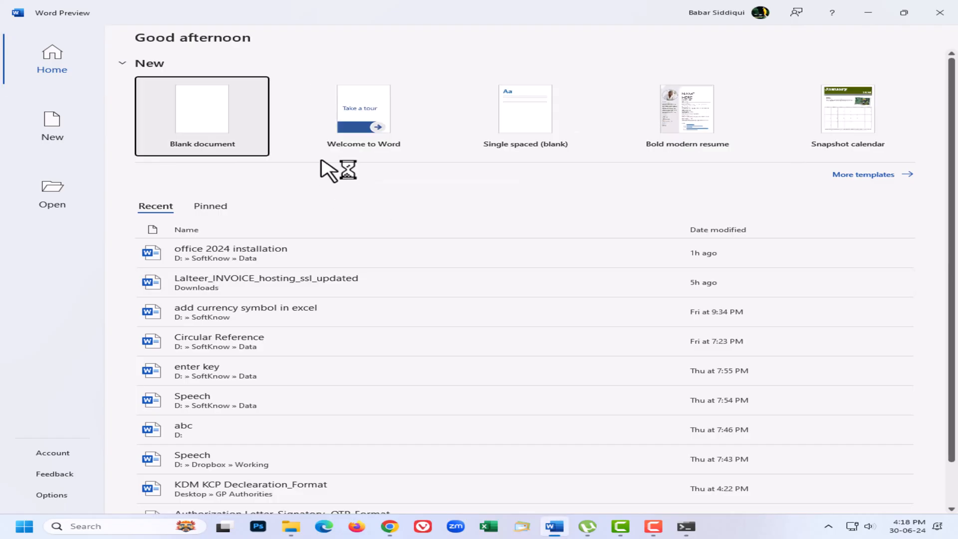
pyautogui.click(191, 115)
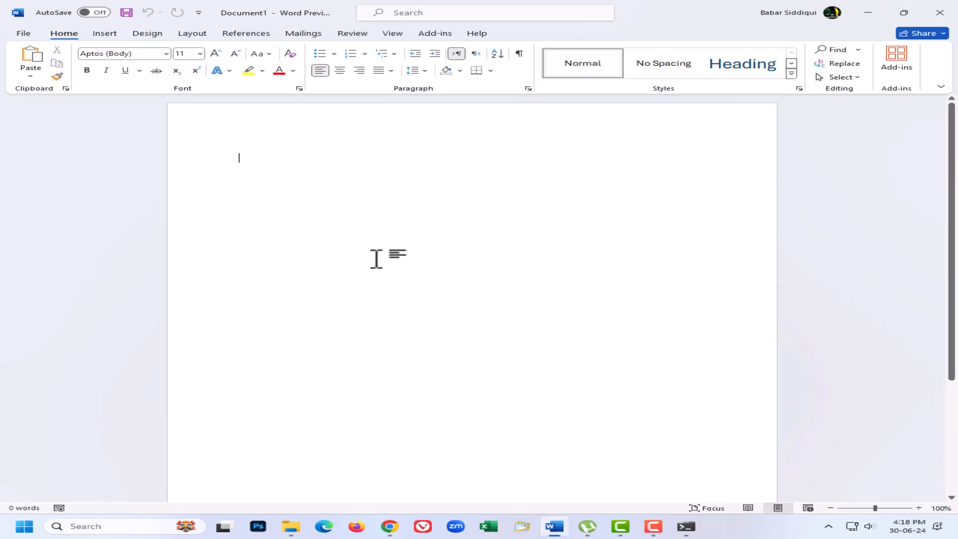
pyautogui.write('Foadfh')
pyautogui.press('Return')
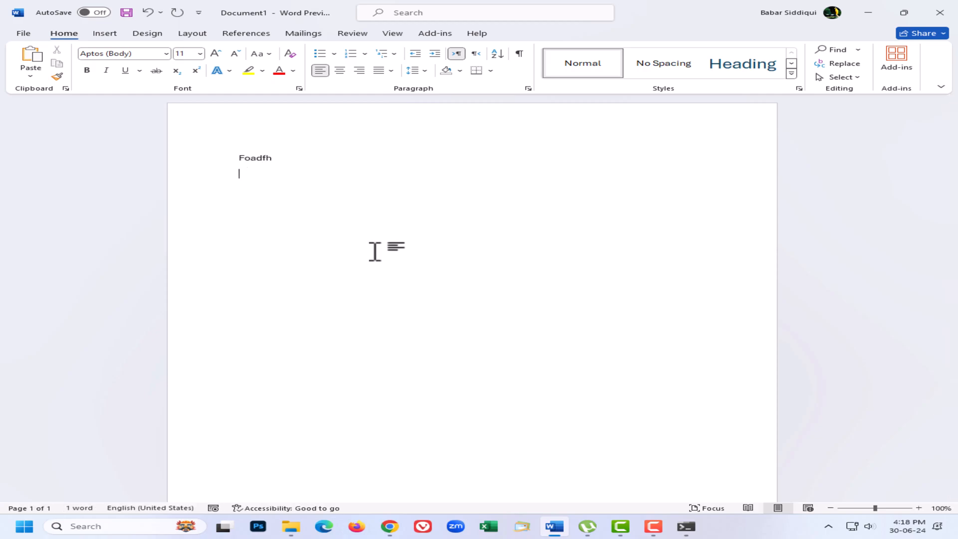
pyautogui.click(939, 15)
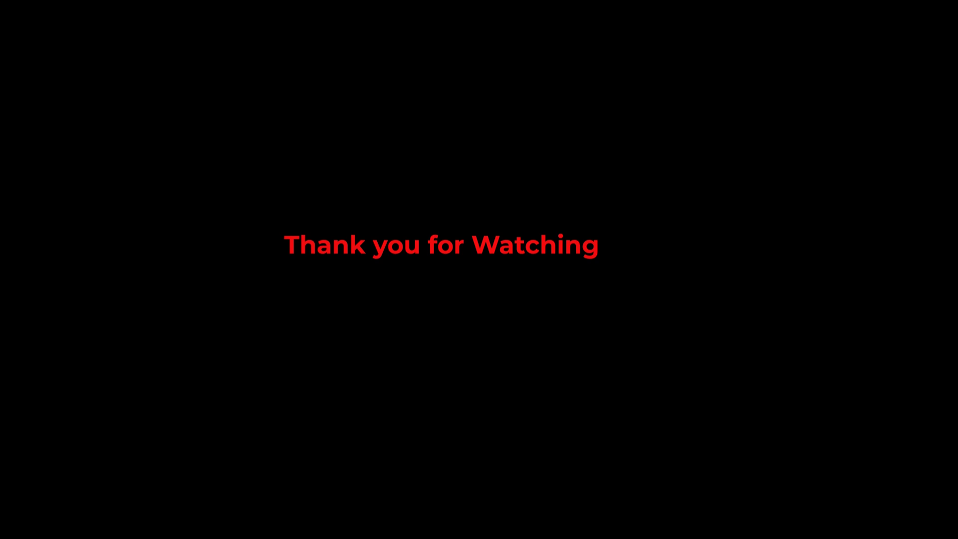